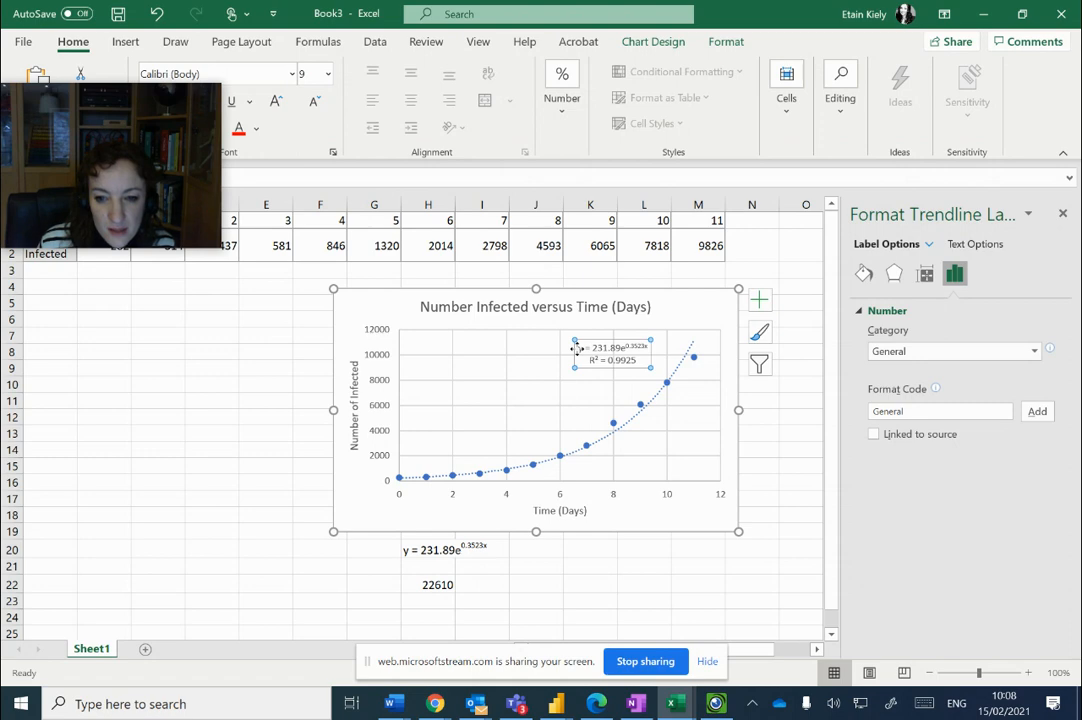
Copy the trendline equation y = 231.89e^0.3523x from the Excel chart into the empty row below the typed equation in OneNote
drag(578, 348, 633, 355)
key(ctrl+c)
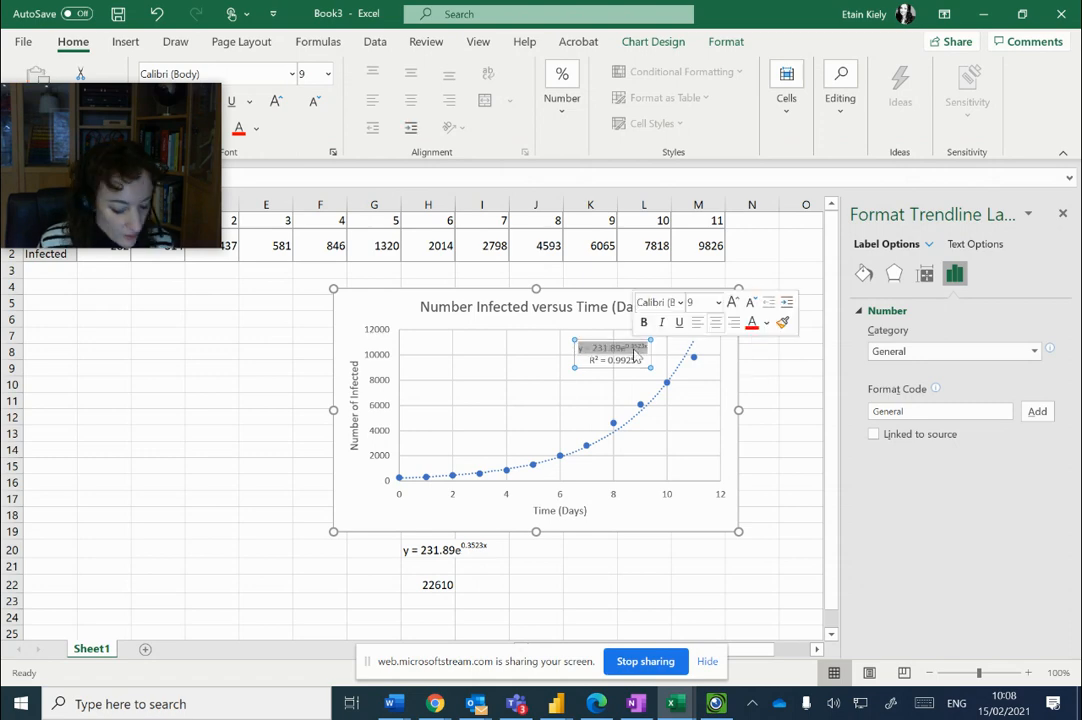
click(636, 704)
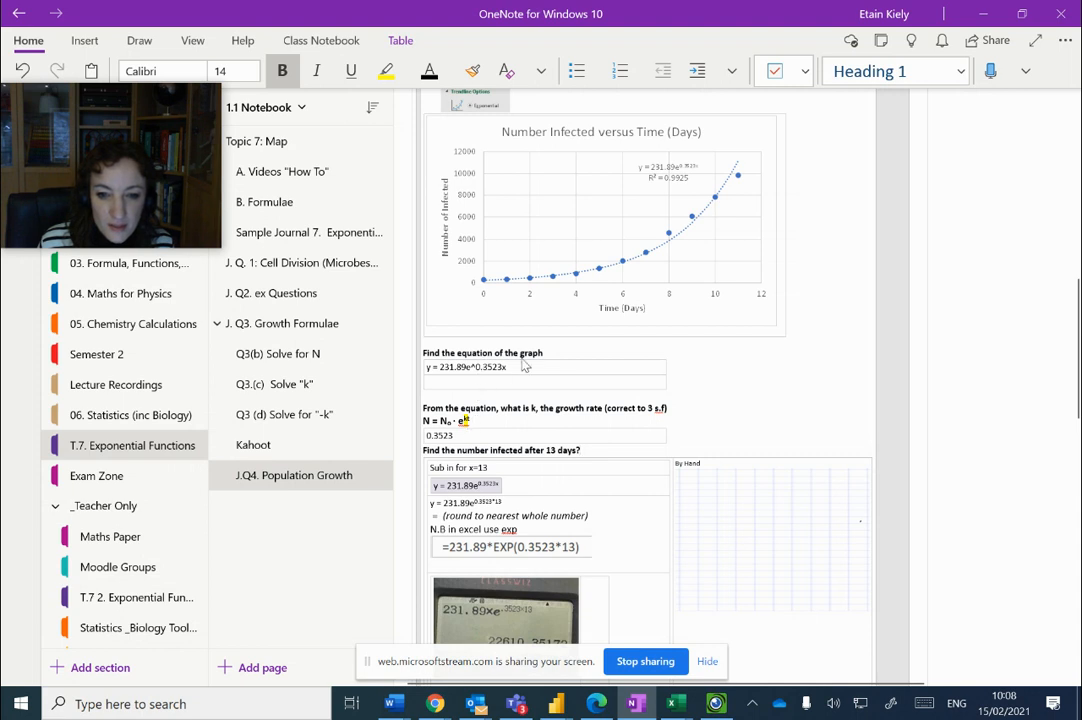
click(505, 381)
key(ctrl+v)
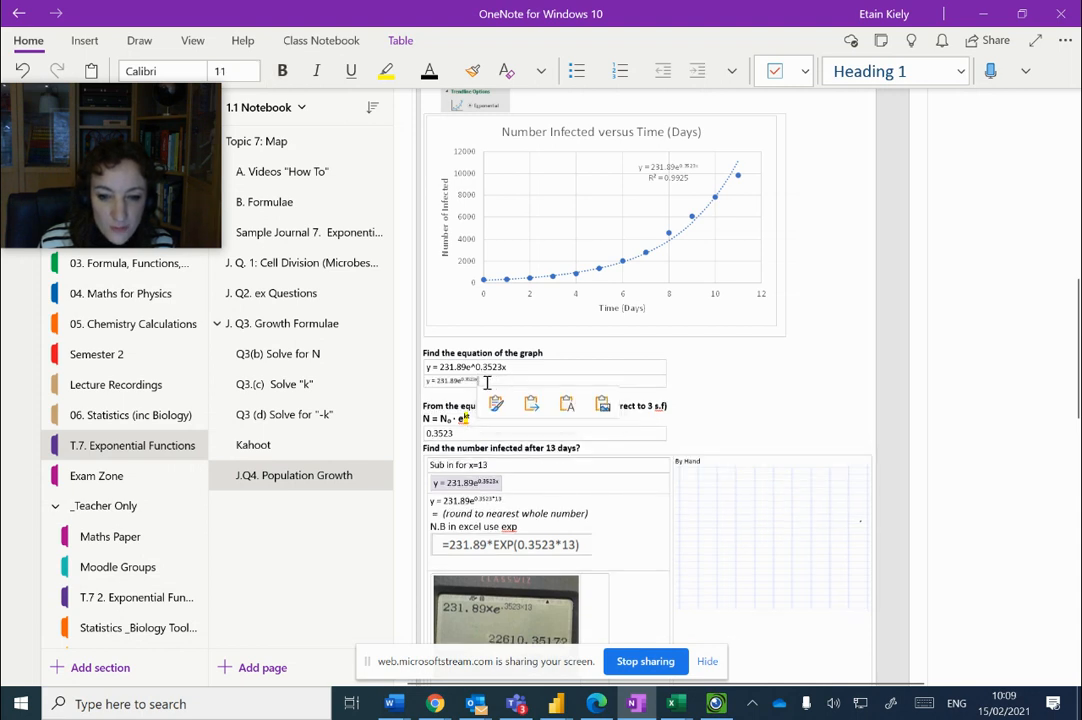
Set the font size of the pasted trendline equation to 14
drag(487, 382, 430, 380)
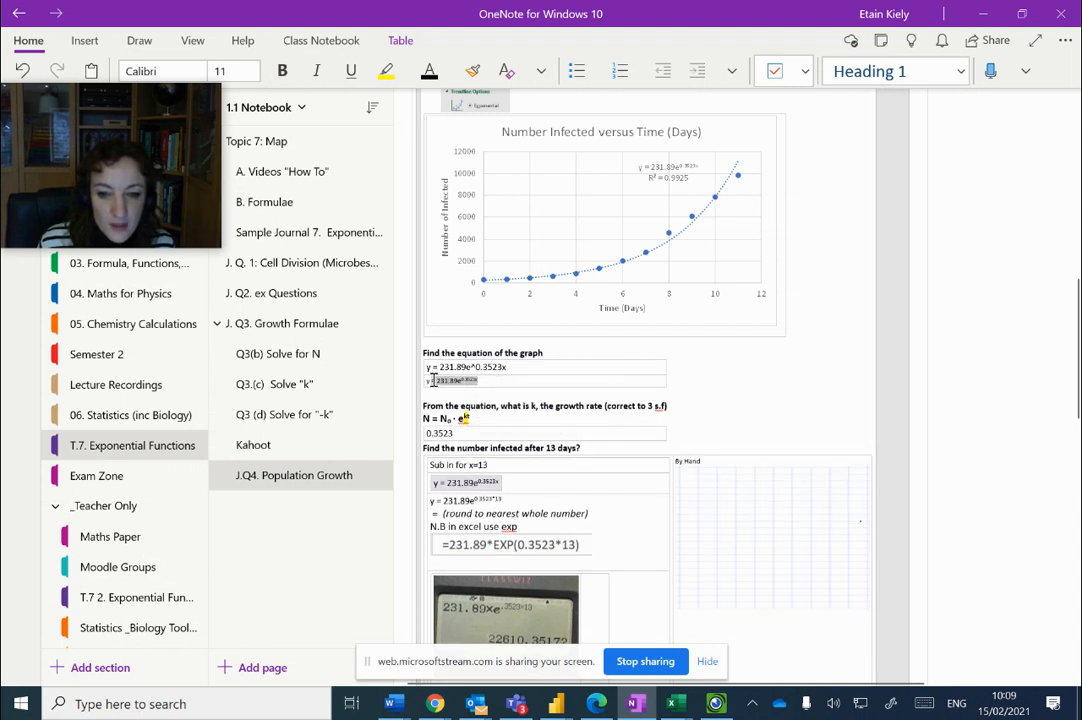
click(254, 72)
click(250, 316)
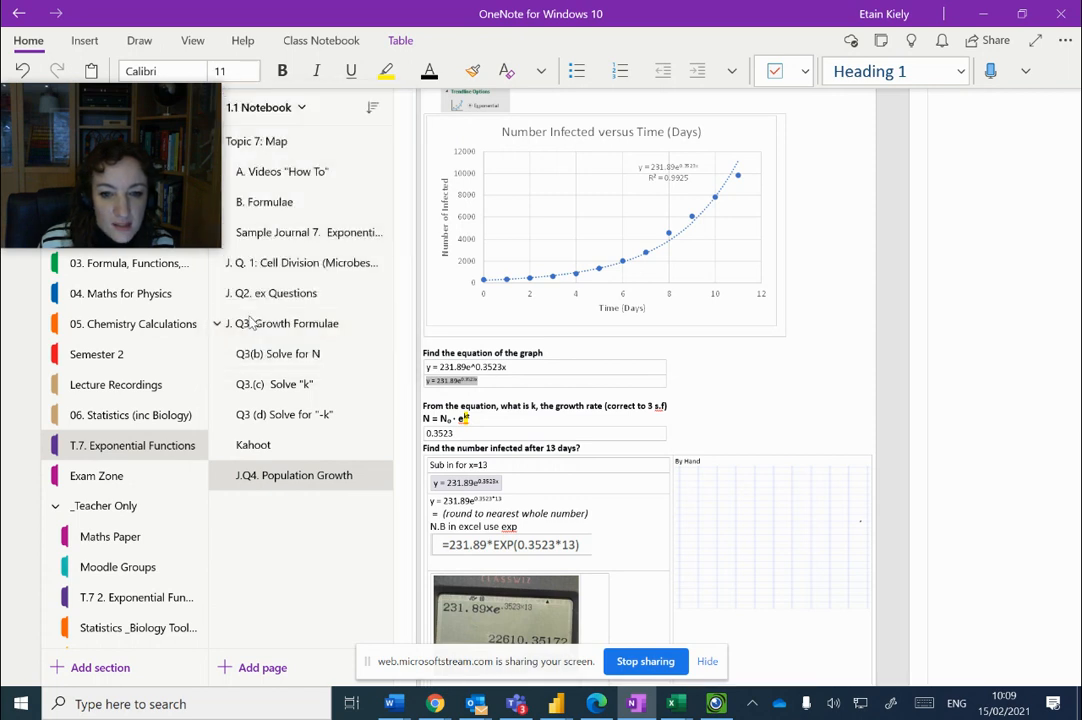
click(511, 379)
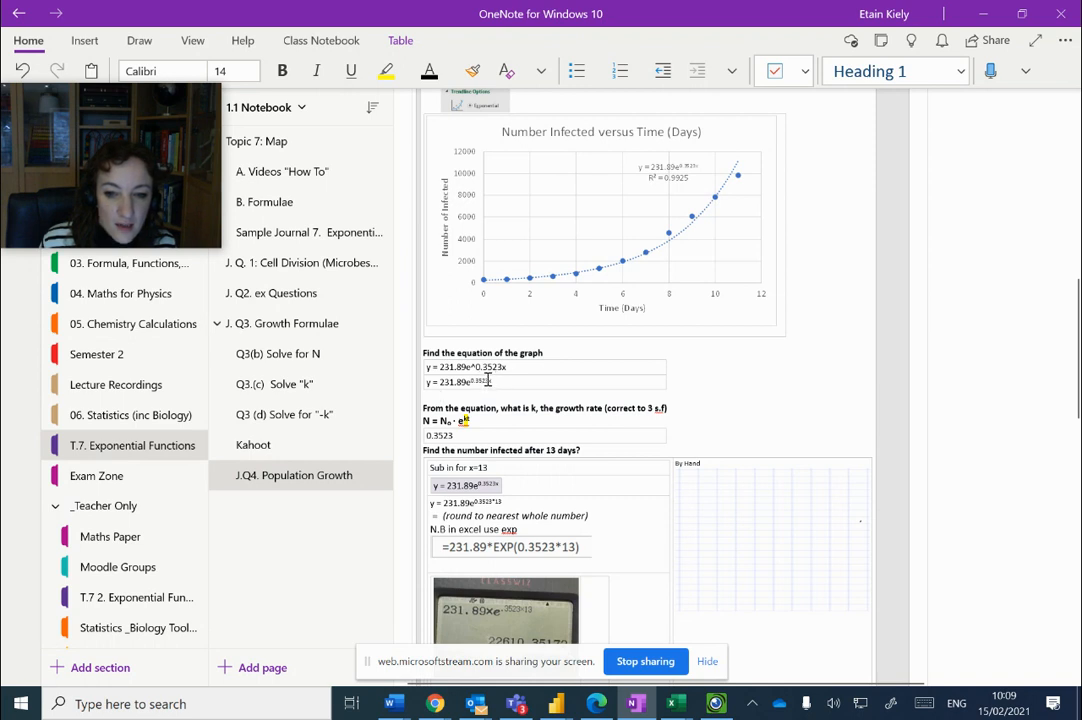
Copy the exponent of the pasted equation over the answer to the growth rate k question
drag(489, 379, 473, 381)
key(ctrl+c)
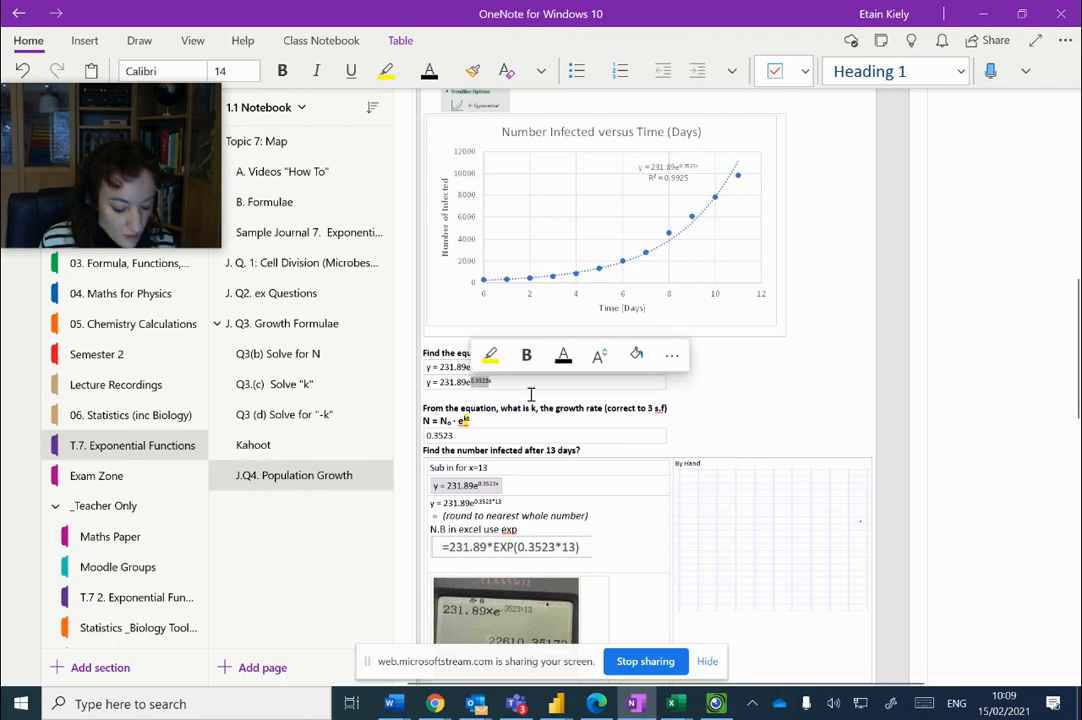
triple_click(466, 436)
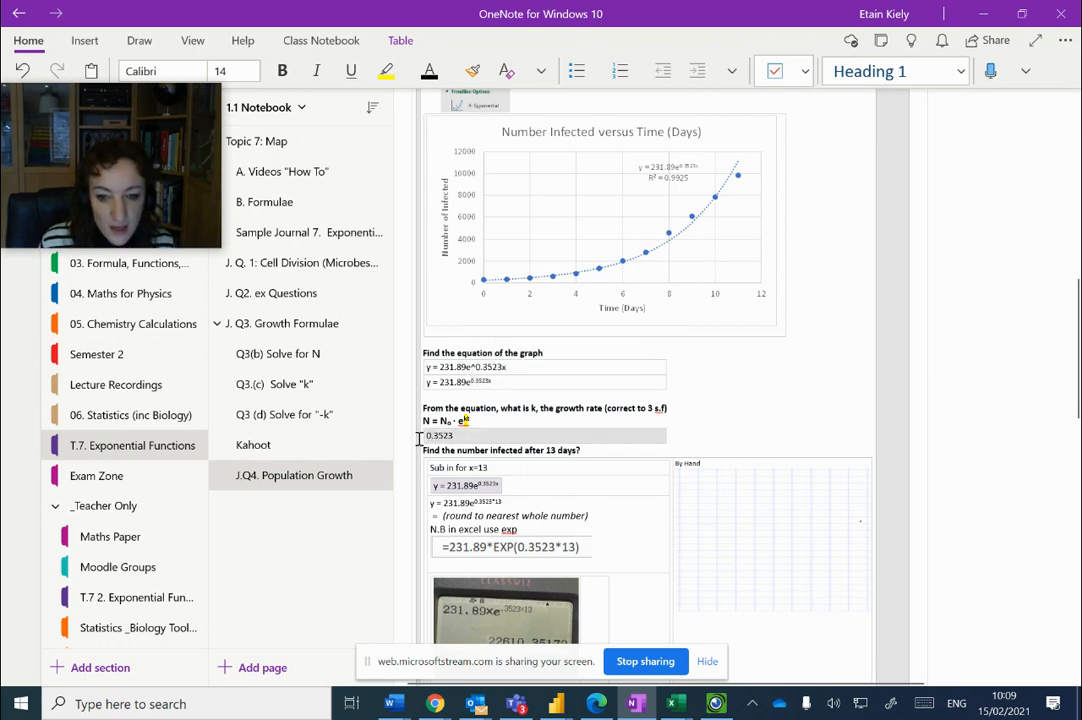
key(ctrl+v)
Remove the superscript formatting from the pasted growth rate 0.3523 and delete the blank line below it
triple_click(462, 436)
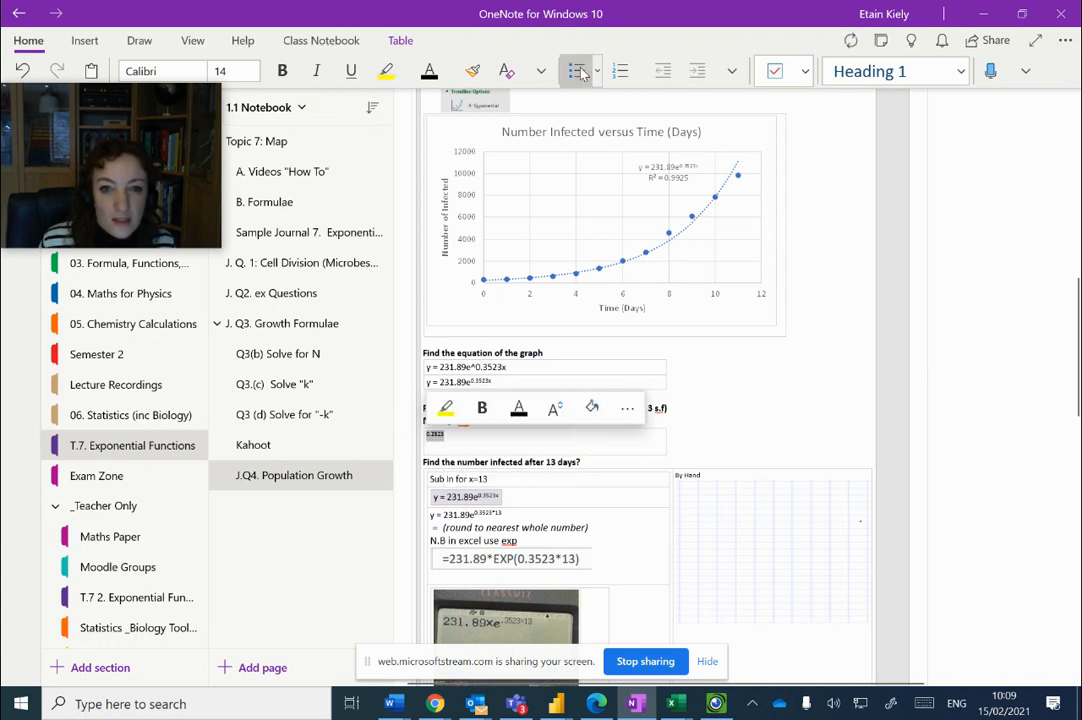
click(541, 71)
click(590, 138)
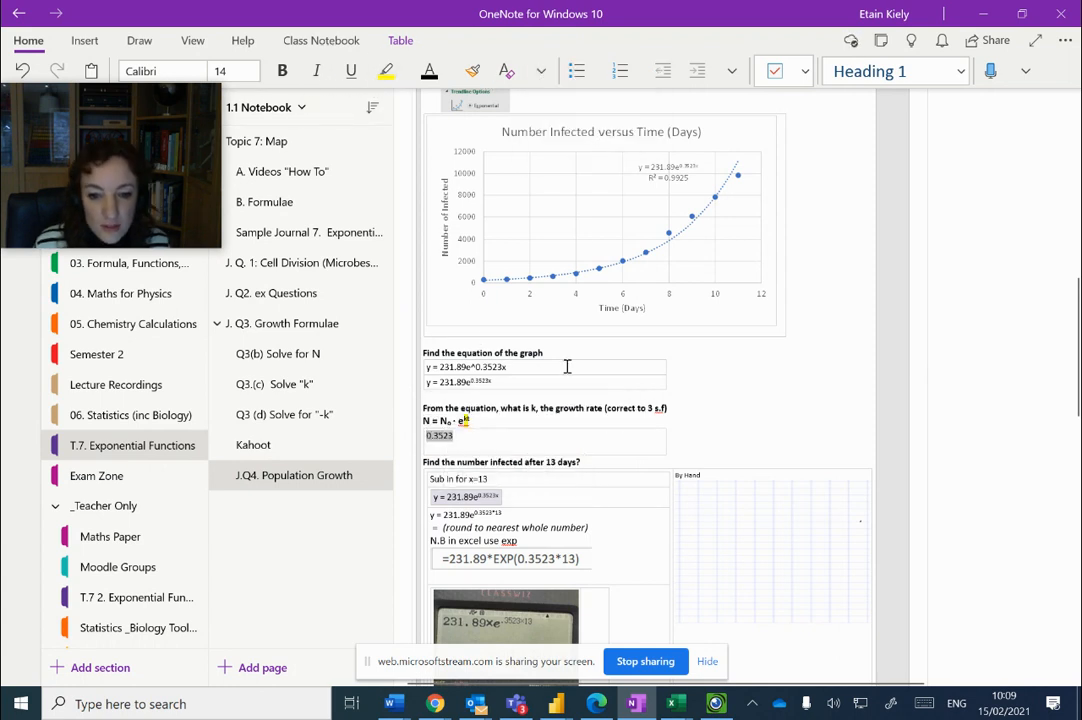
click(469, 449)
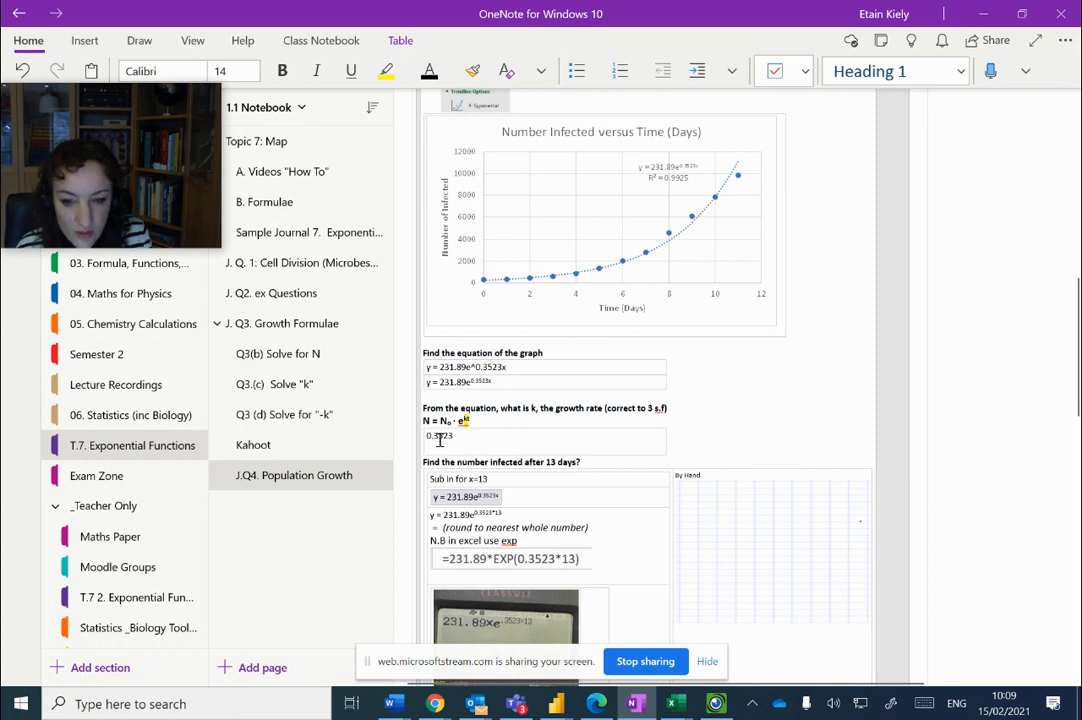
key(BackSpace)
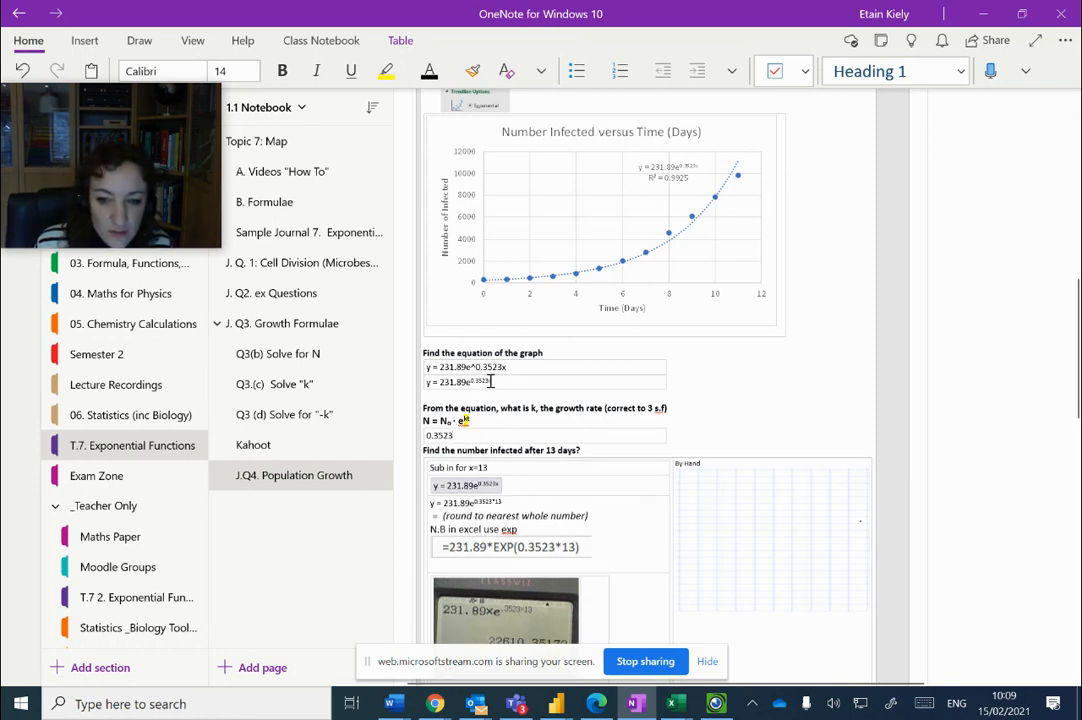
text(x)
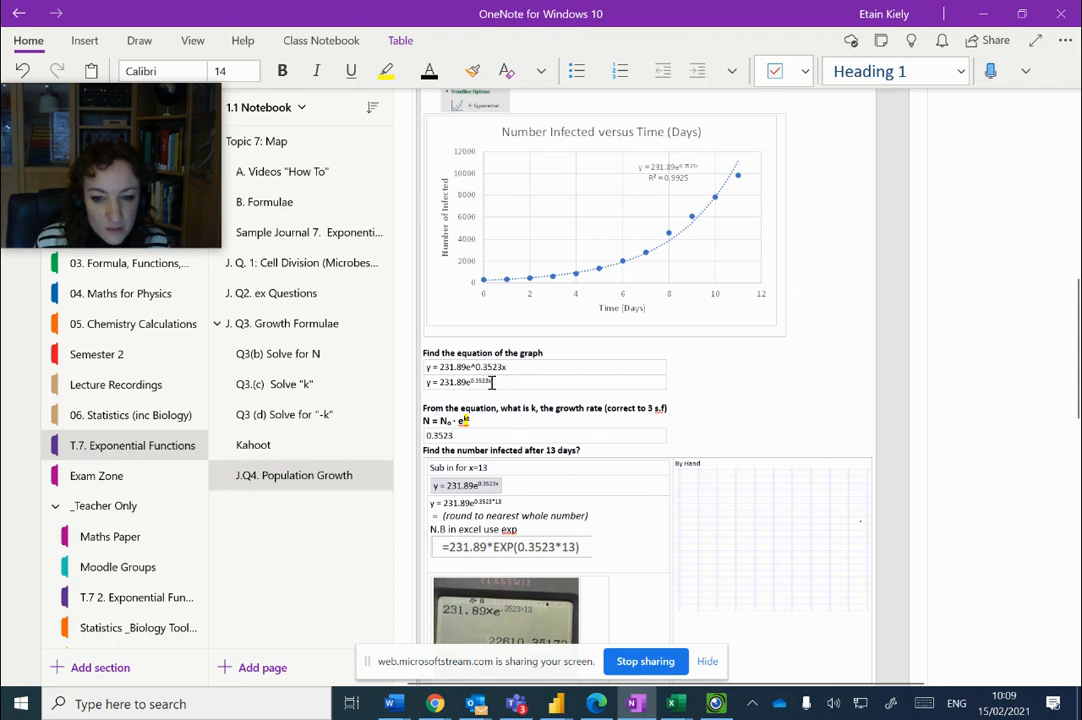
Insert a blank line above the question "Find the number infected after 13 days?"
click(588, 515)
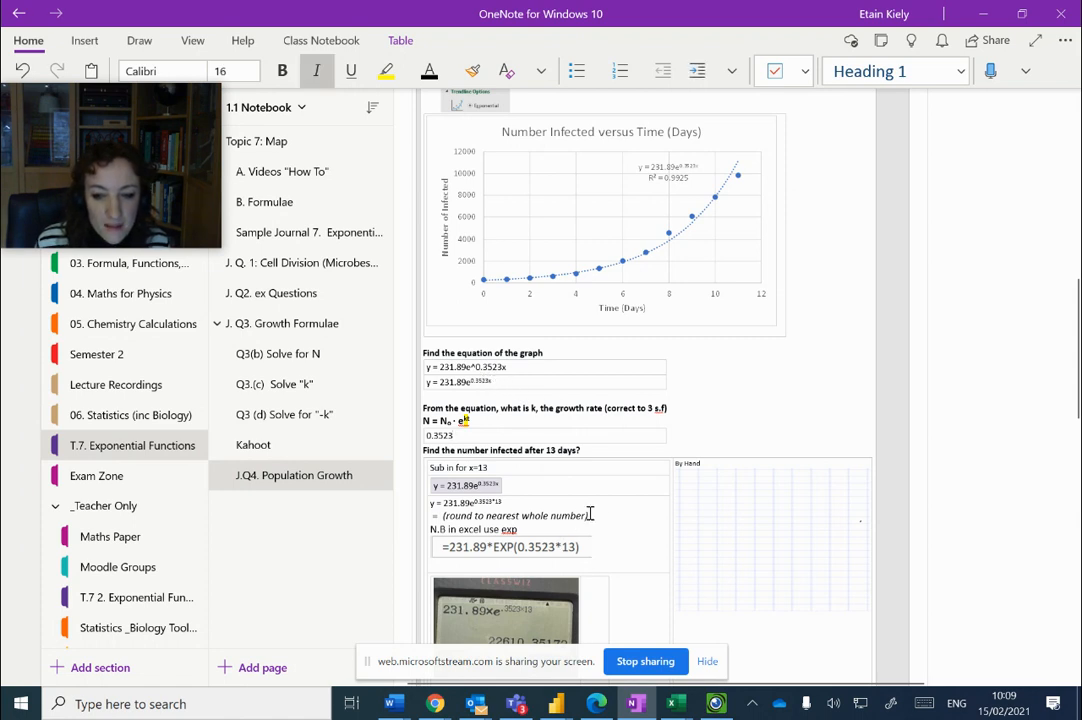
click(427, 450)
key(Return)
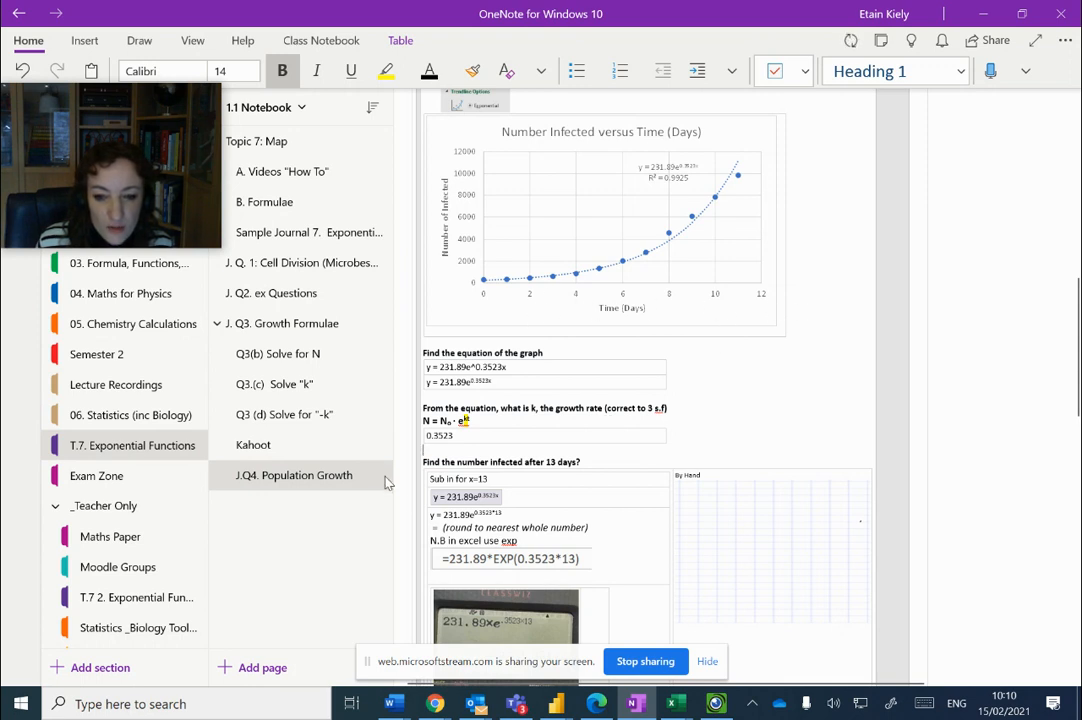
click(498, 497)
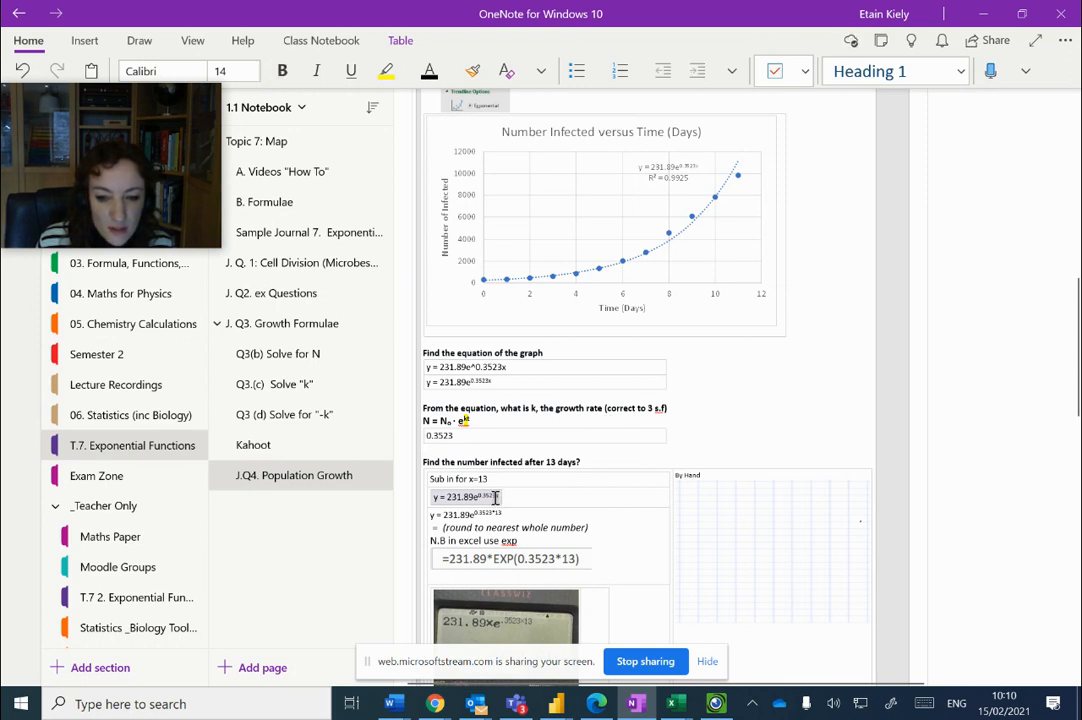
drag(499, 497, 494, 497)
click(513, 474)
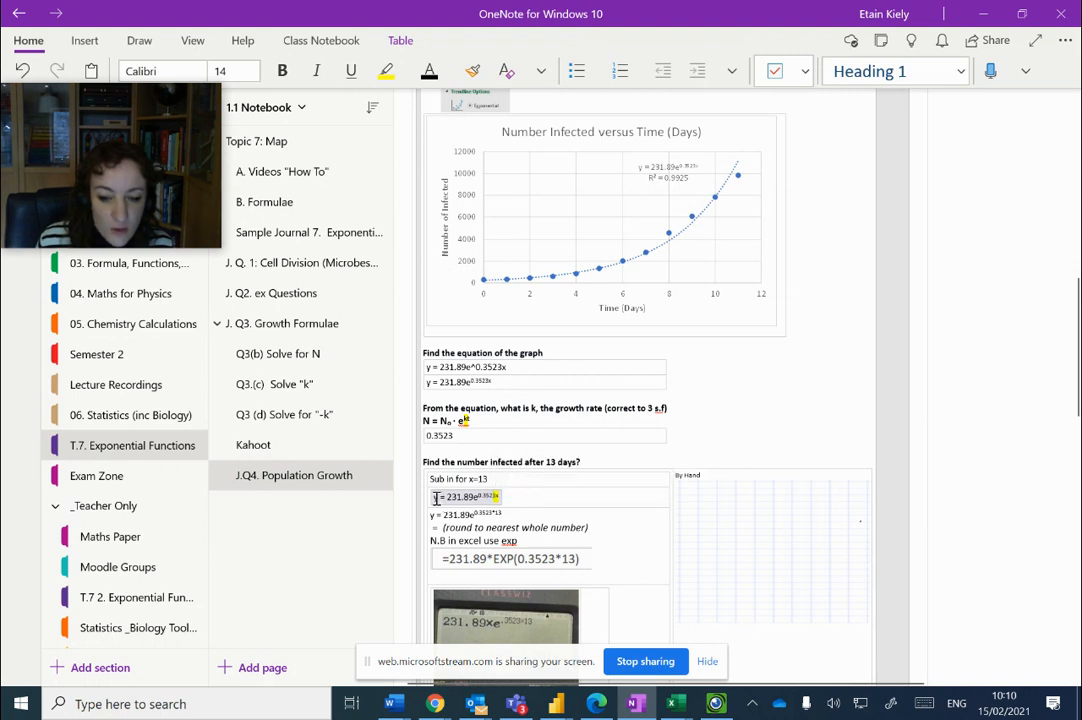
key(ctrl+z)
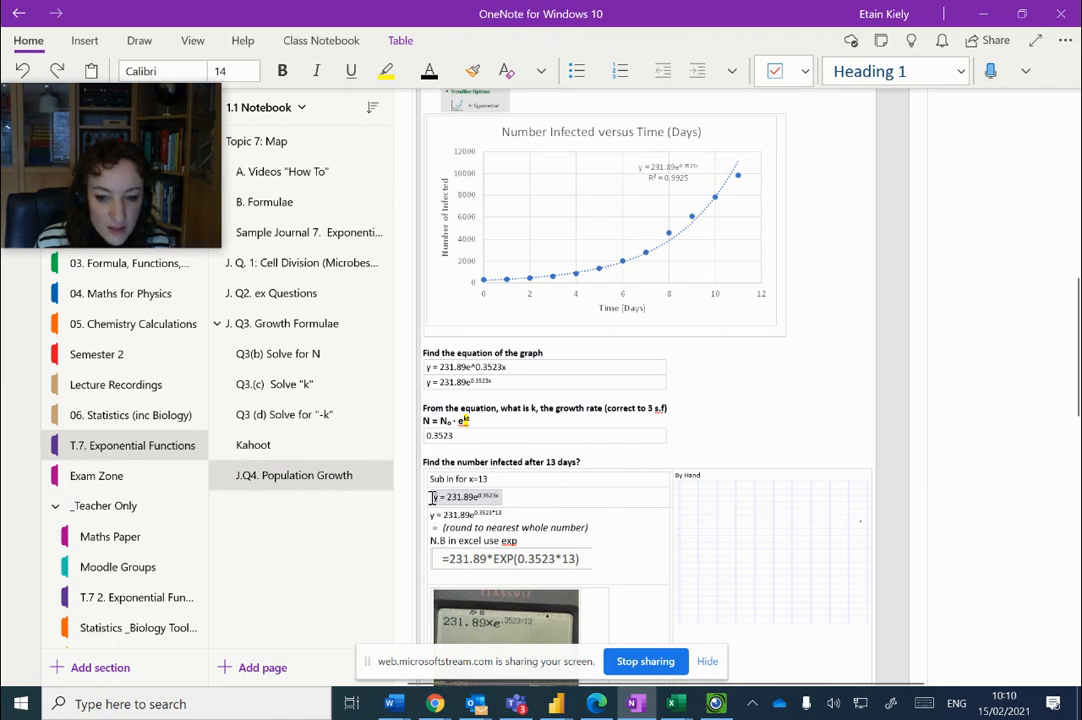
Highlight the y in yellow in the equation below "Sub in for x=13"
mouse_move(436, 497)
click(452, 472)
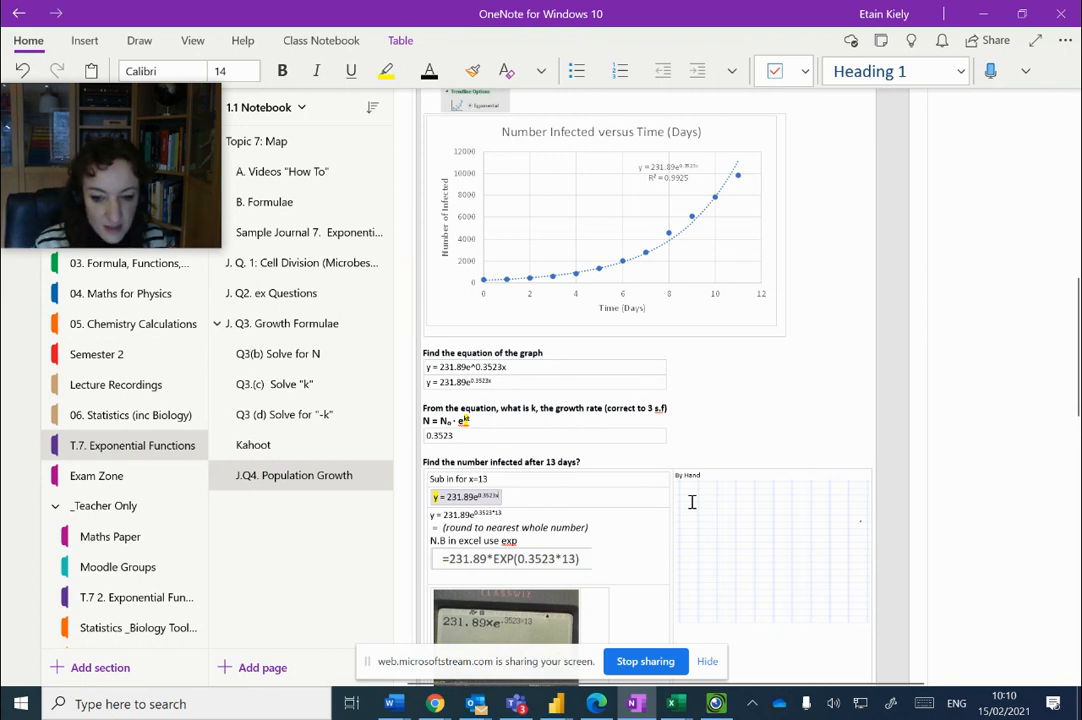
Handwrite the equation y = 231.89e^0.3523(x) in the By Hand grid, with y = ? and x = 13 below it
scroll(691, 502, down, 4)
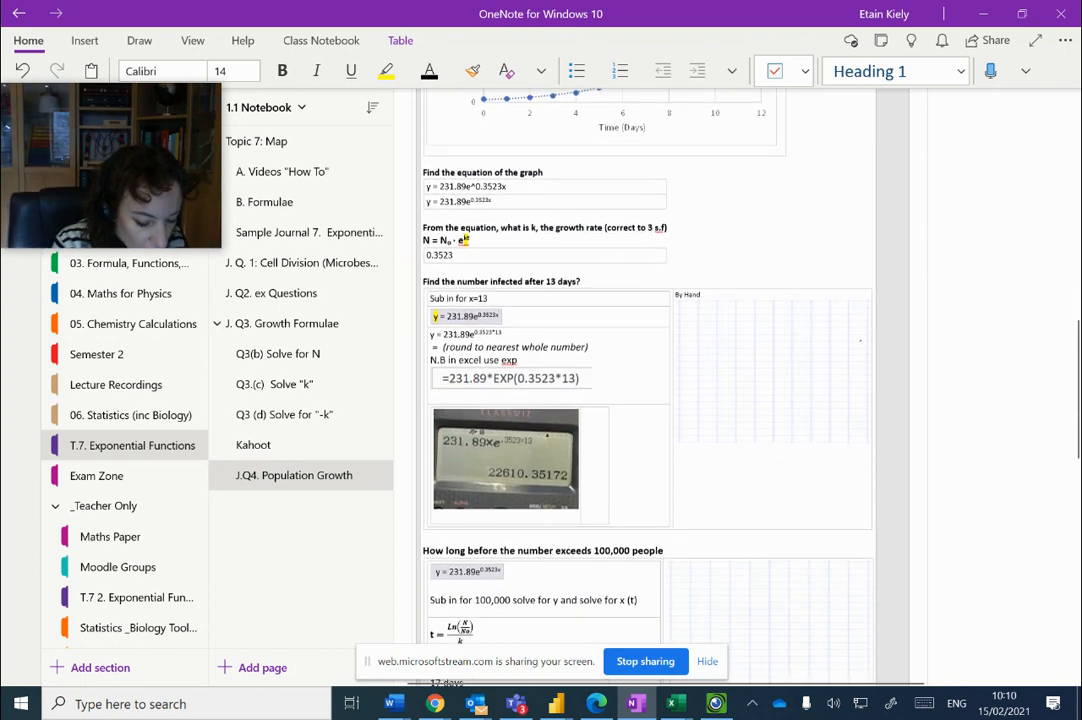
click(690, 501)
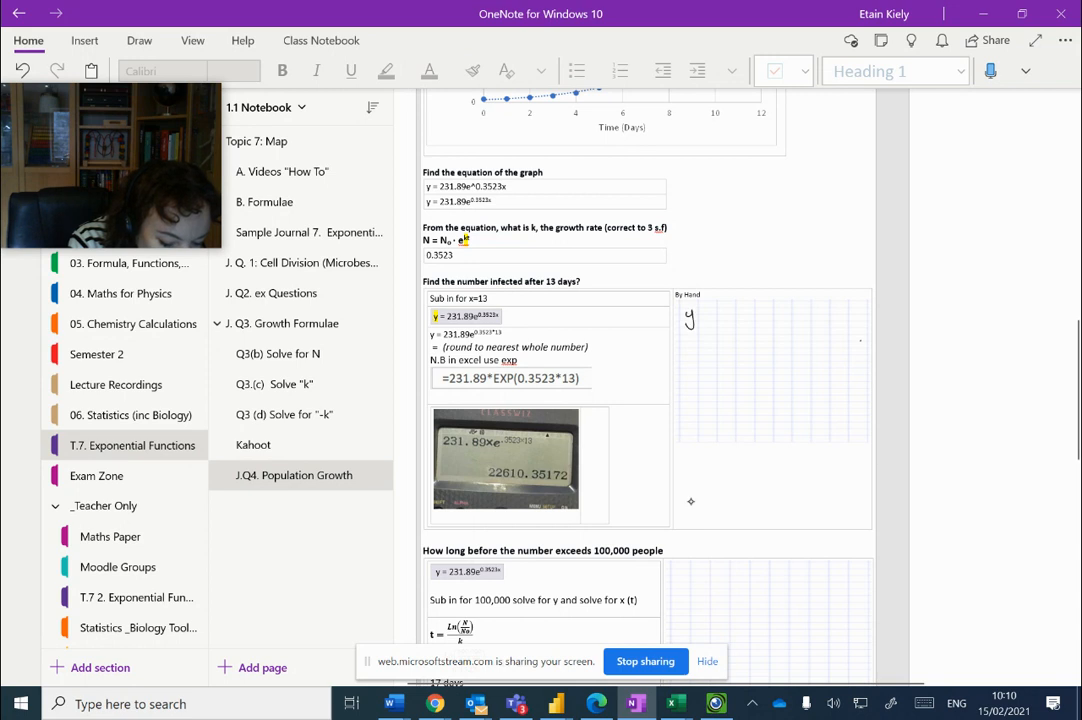
drag(695, 320, 703, 319)
drag(695, 325, 703, 324)
drag(716, 311, 712, 318)
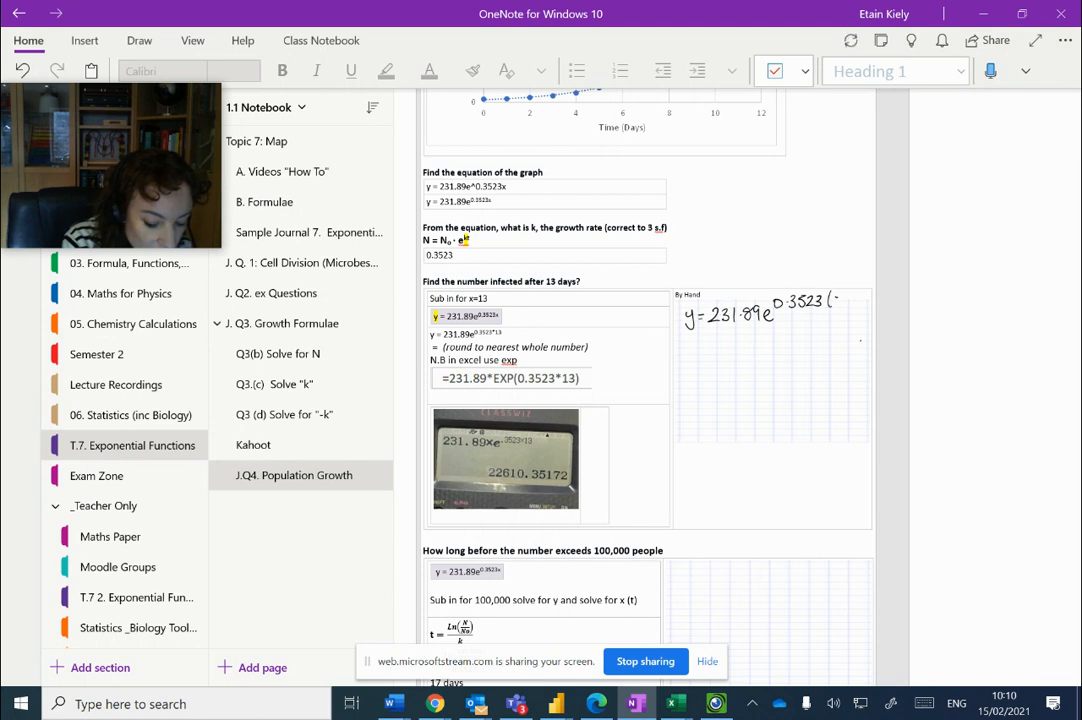
drag(832, 294, 842, 306)
drag(842, 294, 832, 306)
drag(845, 292, 846, 308)
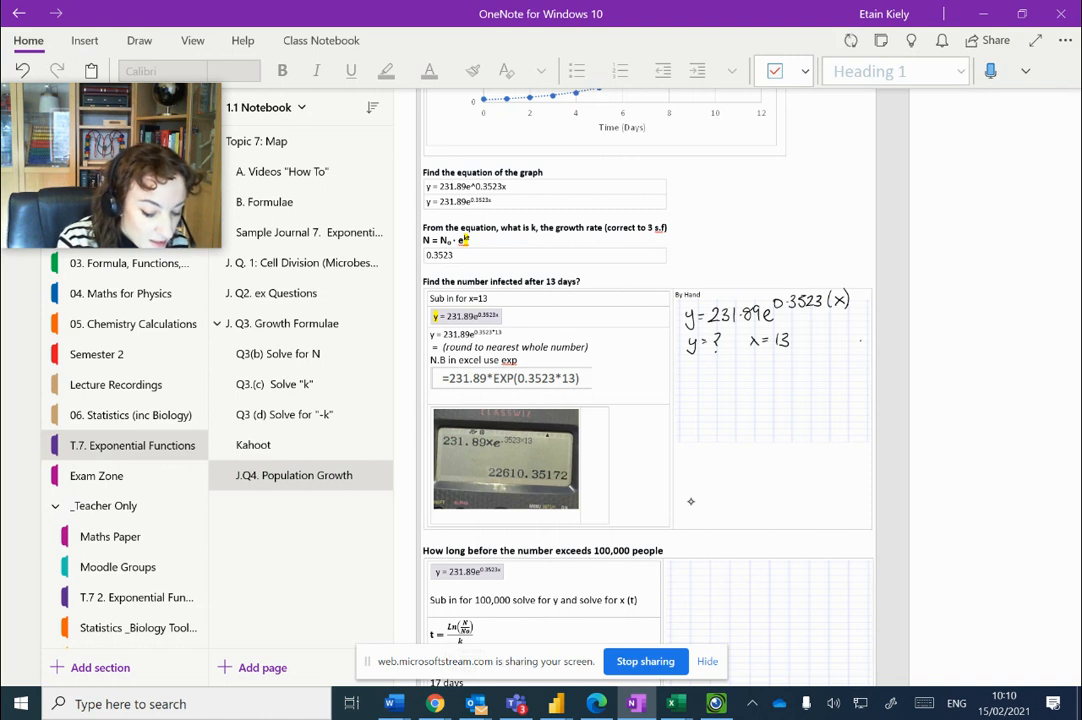
Handwrite the substitution y = 231.89e^0.3523(13) and the answer y = 22610 in the By Hand grid
drag(686, 378, 683, 389)
drag(695, 376, 703, 375)
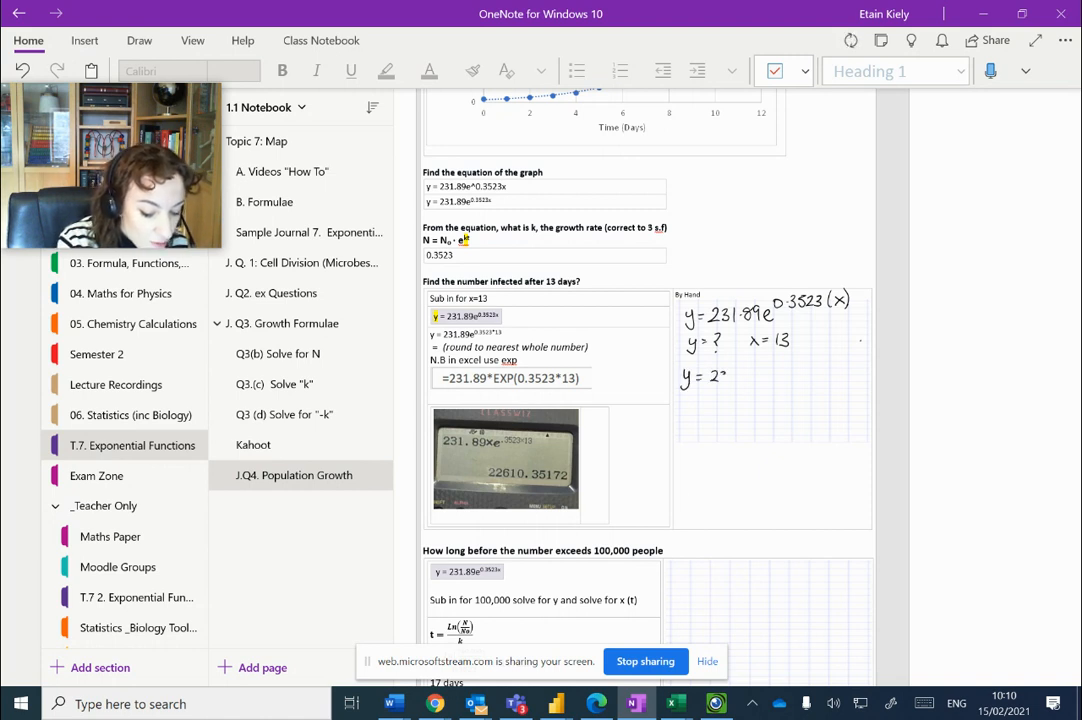
drag(770, 377, 783, 381)
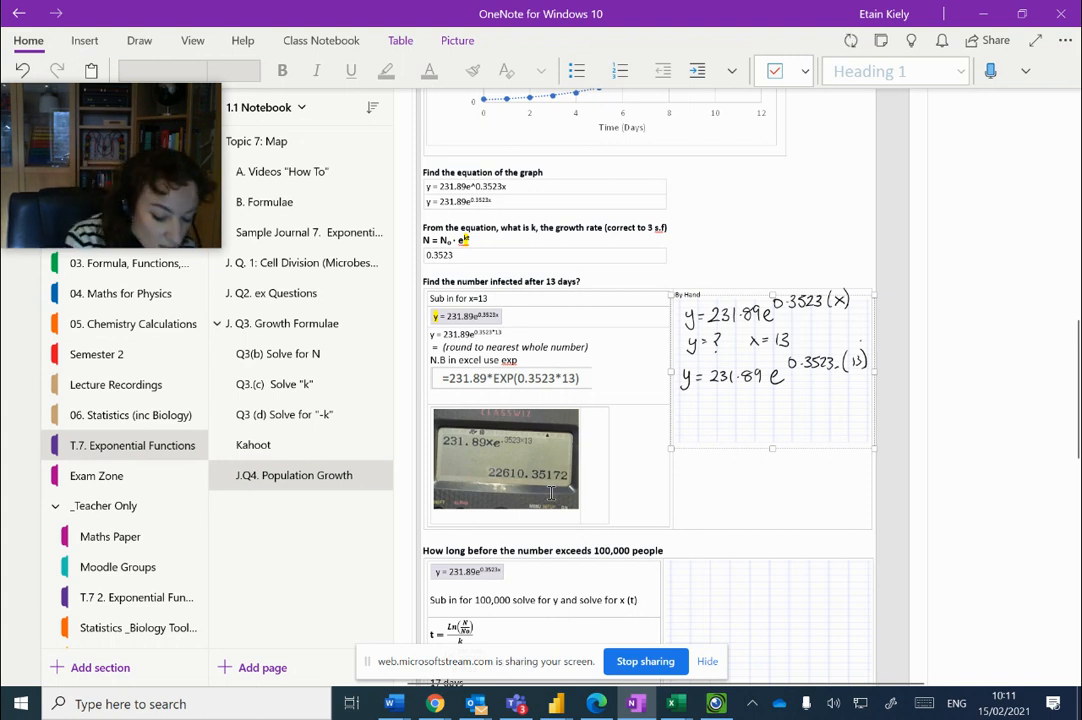
drag(697, 402, 706, 402)
drag(697, 407, 706, 407)
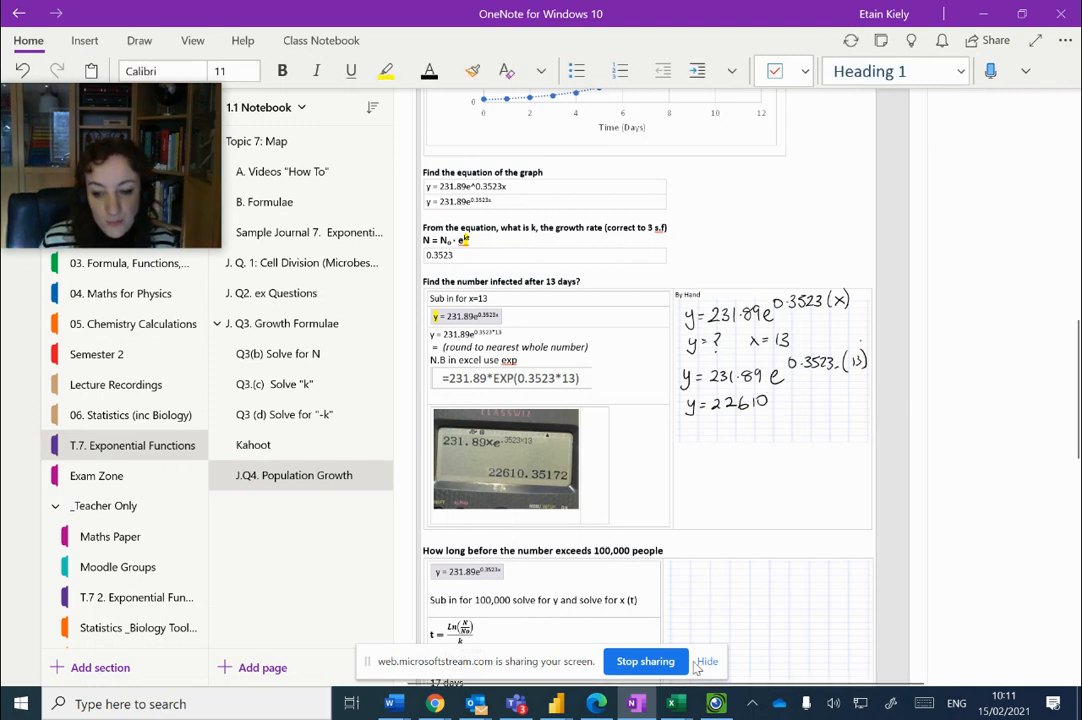
Switch to Excel and copy the equation in cell H20 into cell J21
mouse_move(683, 706)
click(860, 625)
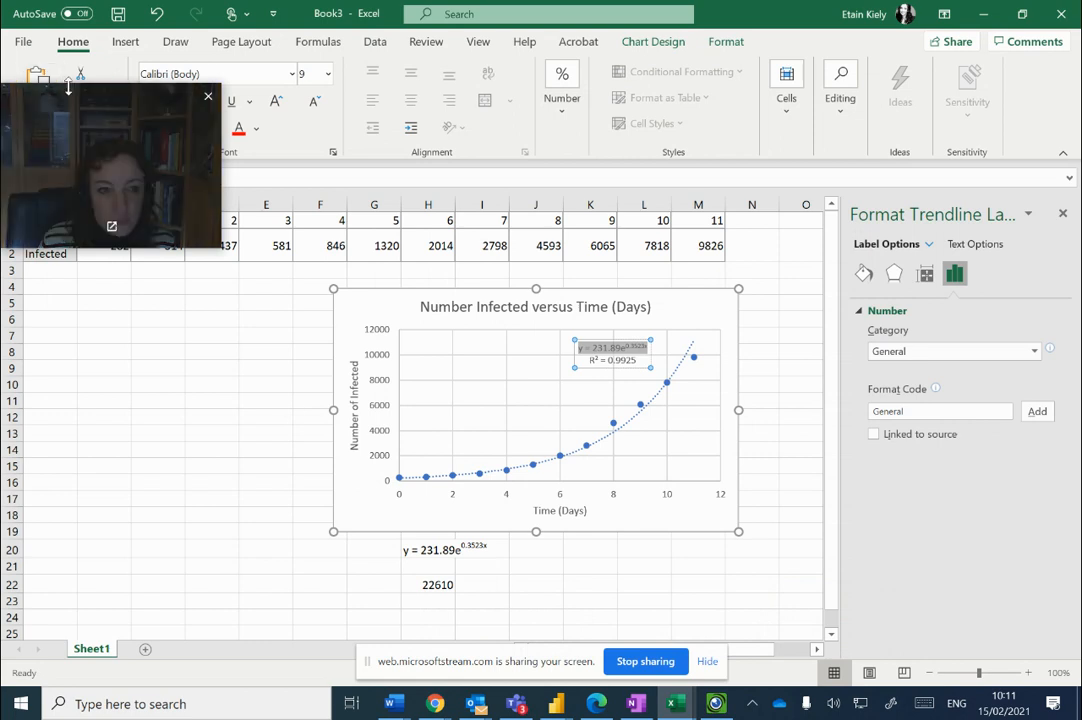
drag(72, 101, 82, 283)
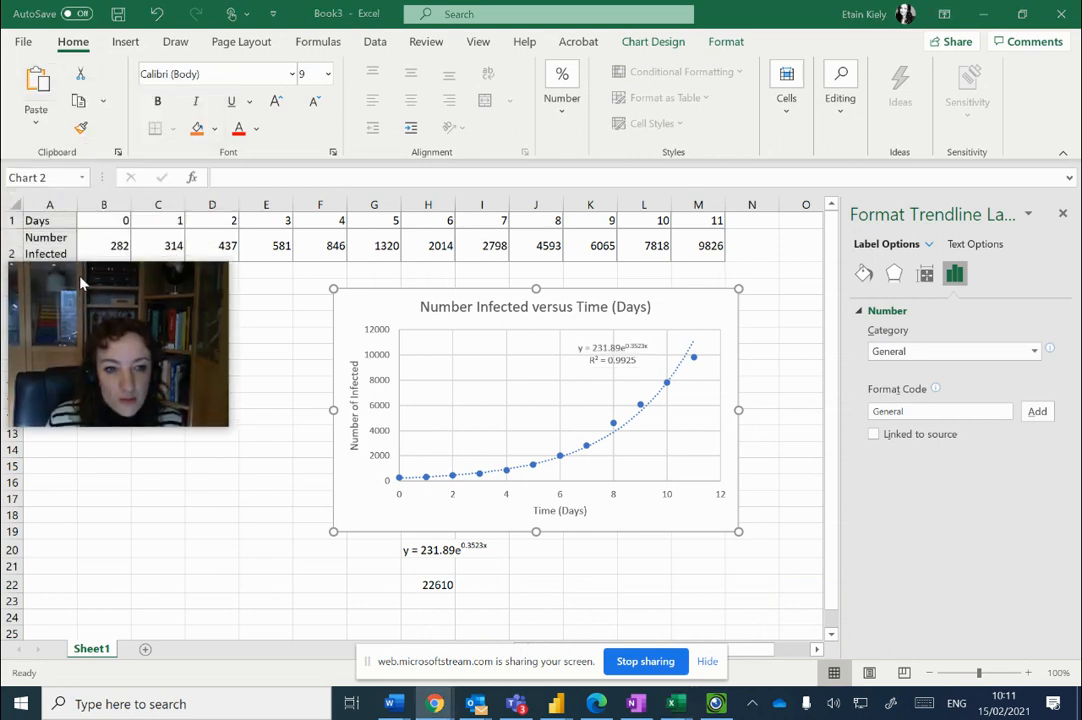
click(536, 567)
click(427, 549)
right_click(427, 549)
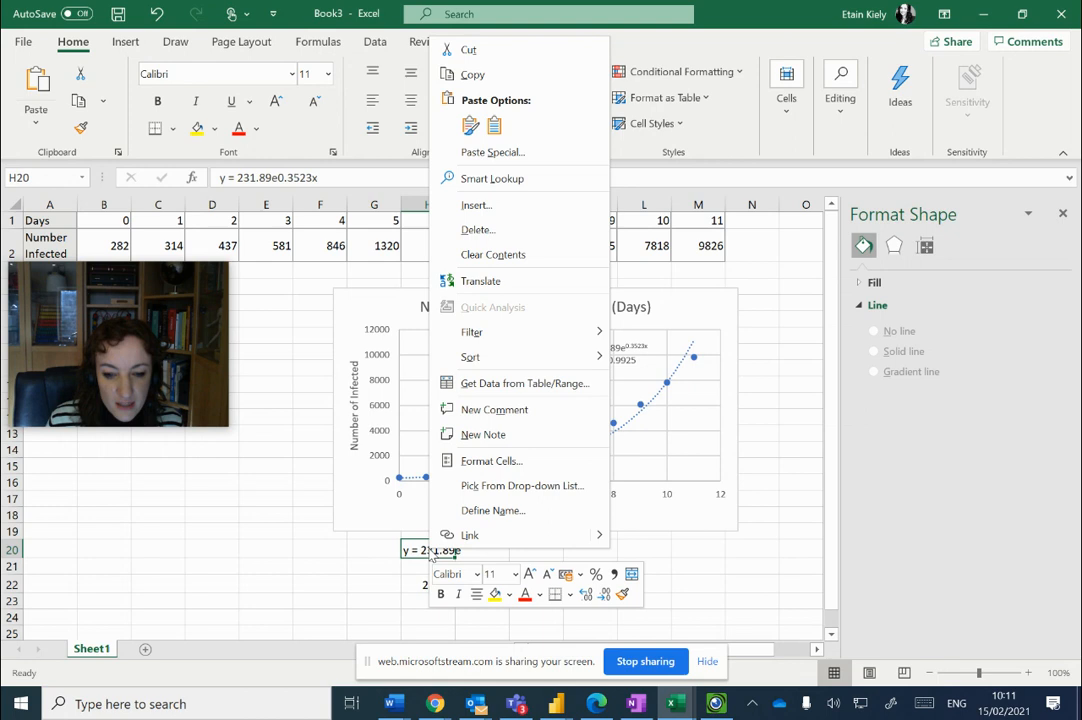
click(471, 72)
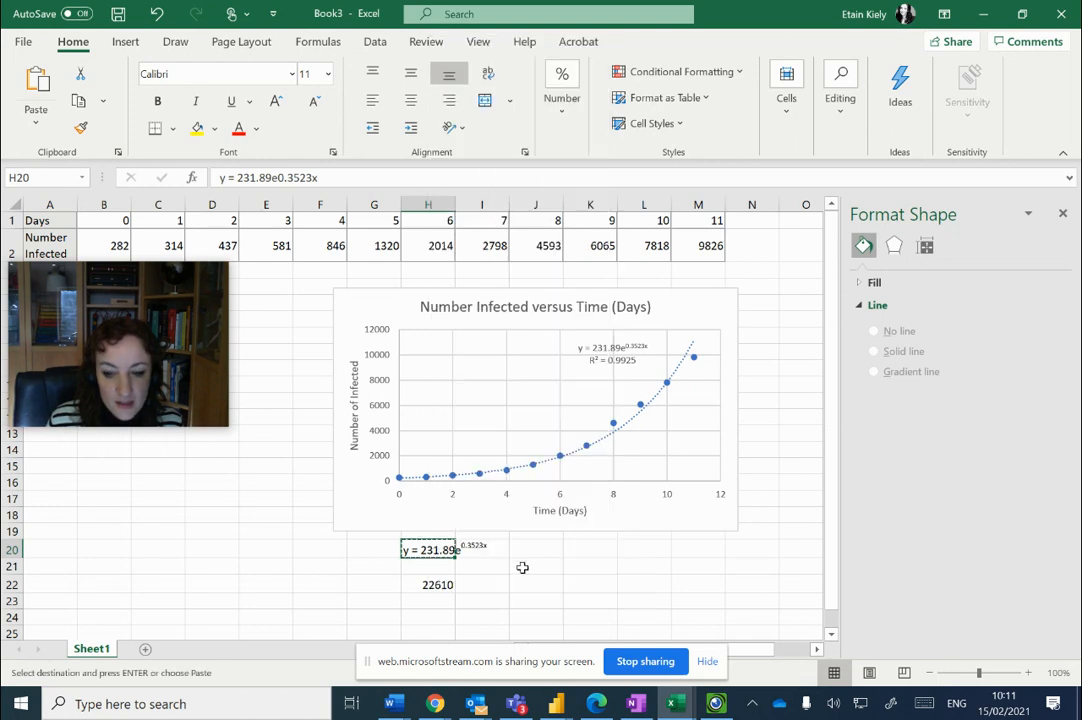
click(522, 567)
right_click(522, 567)
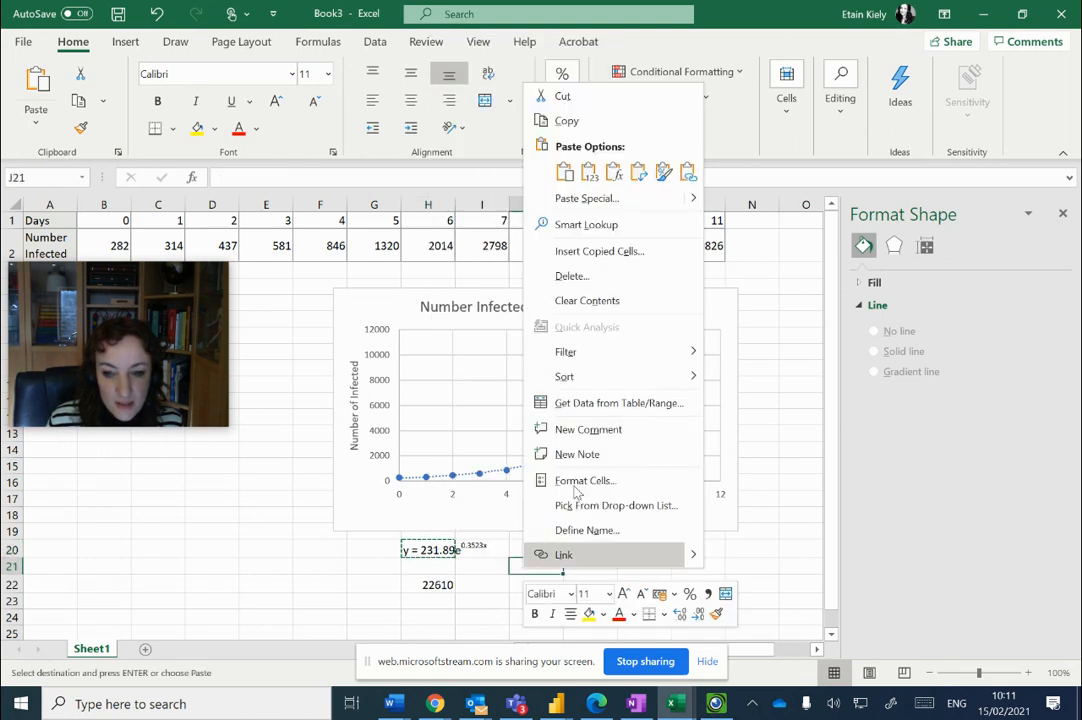
click(564, 172)
Strip the y and the spaces from the copied equation in cell J21 so that it starts with =231.89
double_click(516, 567)
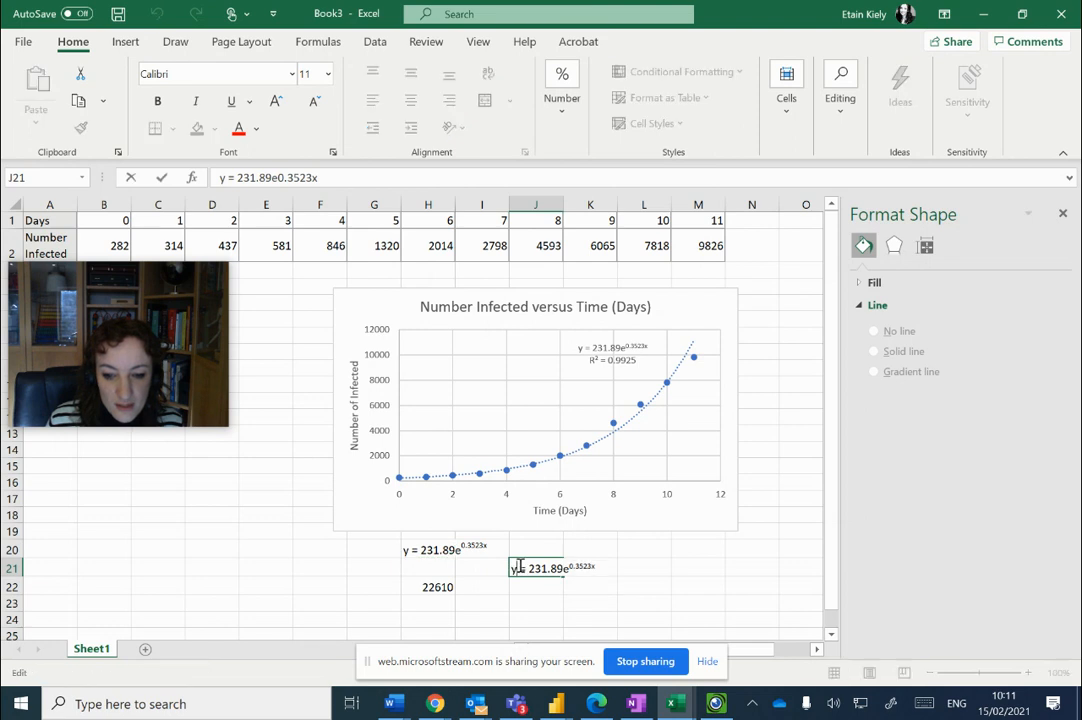
key(Delete)
key(Delete)
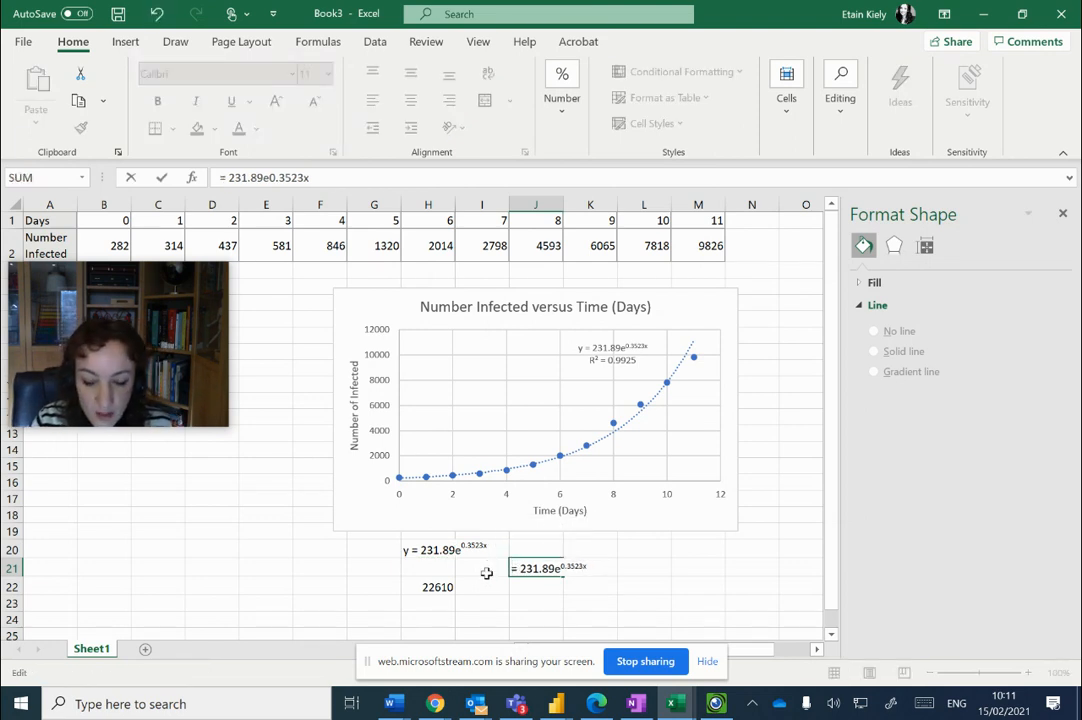
key(Delete)
key(Delete)
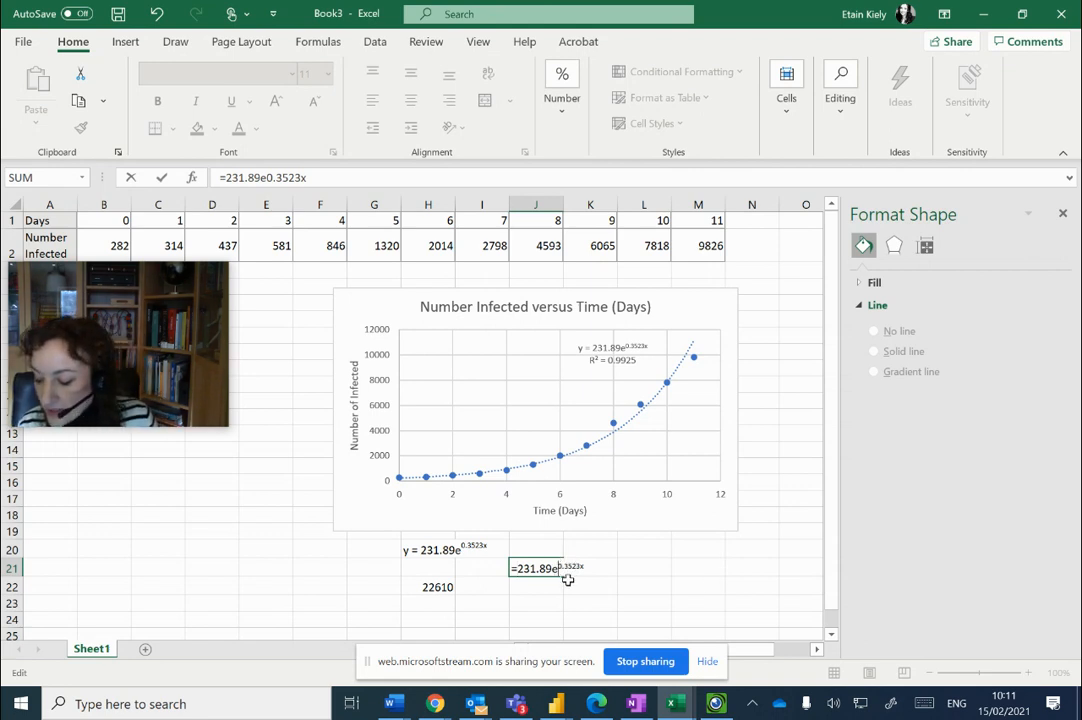
Replace the e in the J21 formula with a multiplication by the EXP function, giving =231.89*EXP( before the exponent
key(BackSpace)
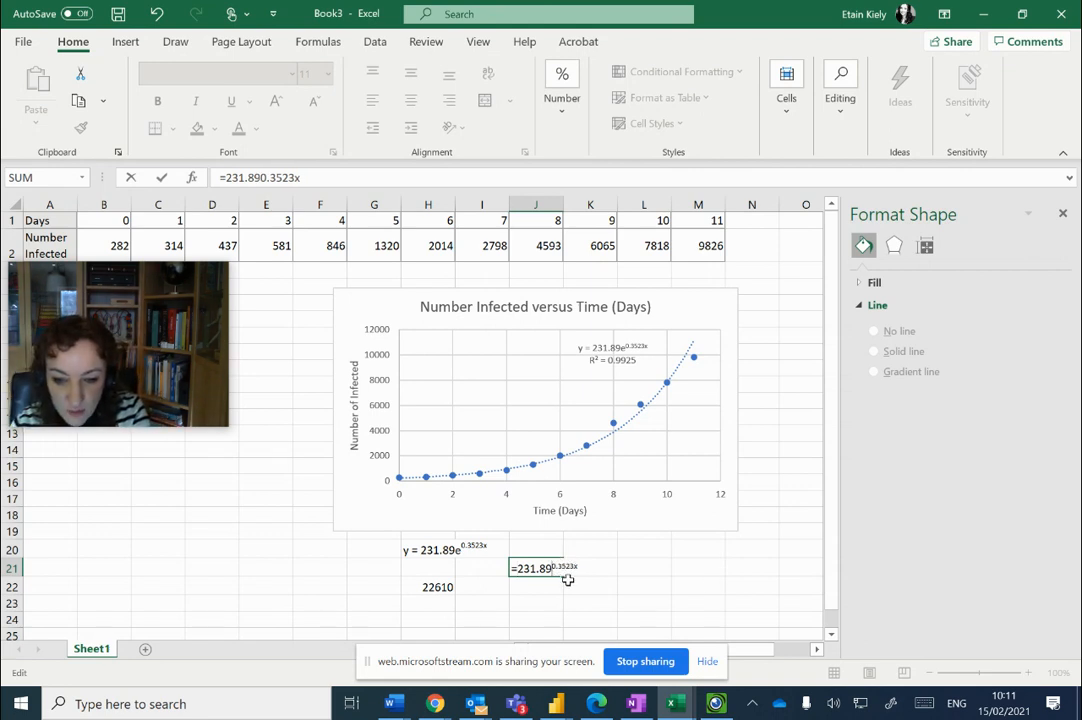
text(*exo)
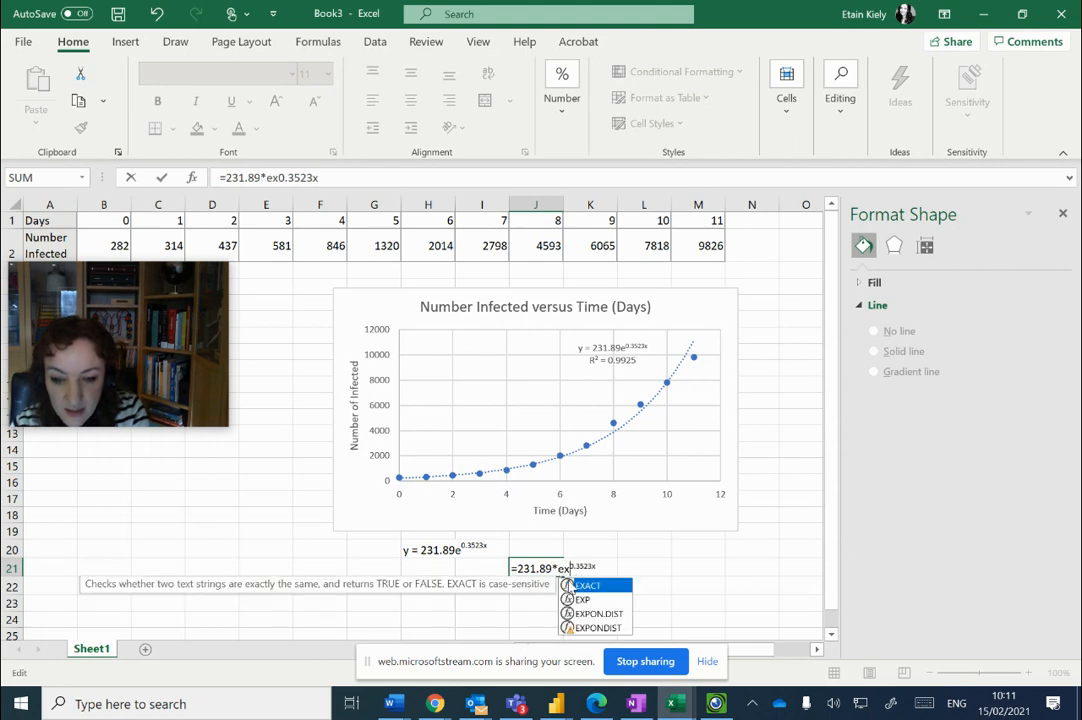
key(BackSpace)
text(p)
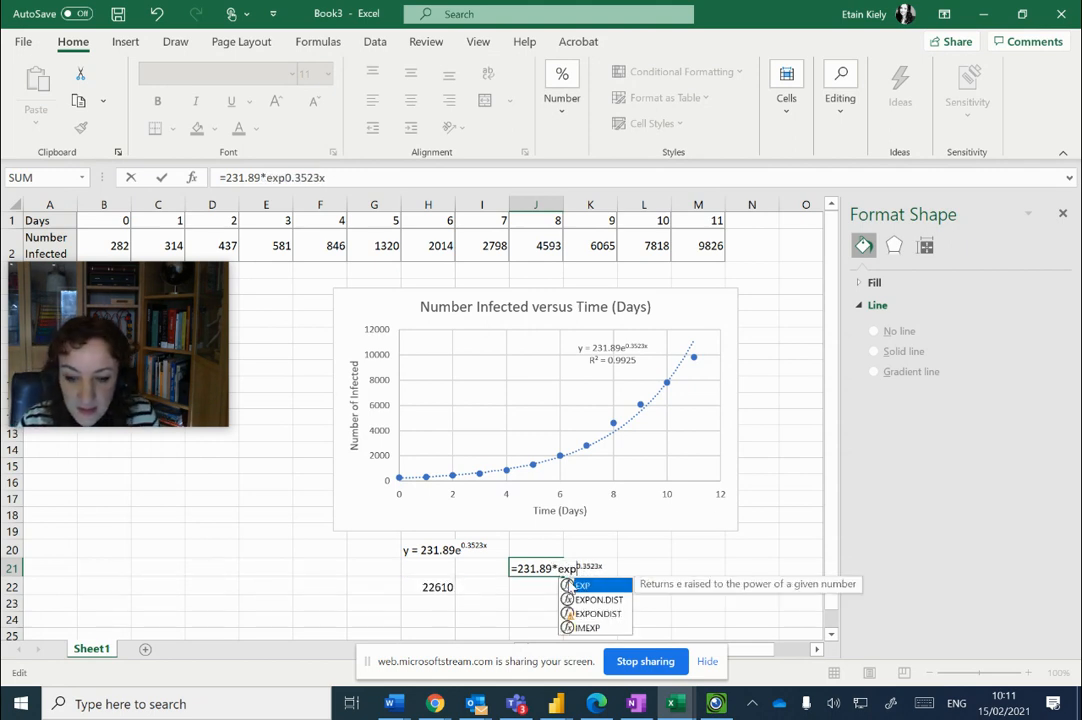
key(Tab)
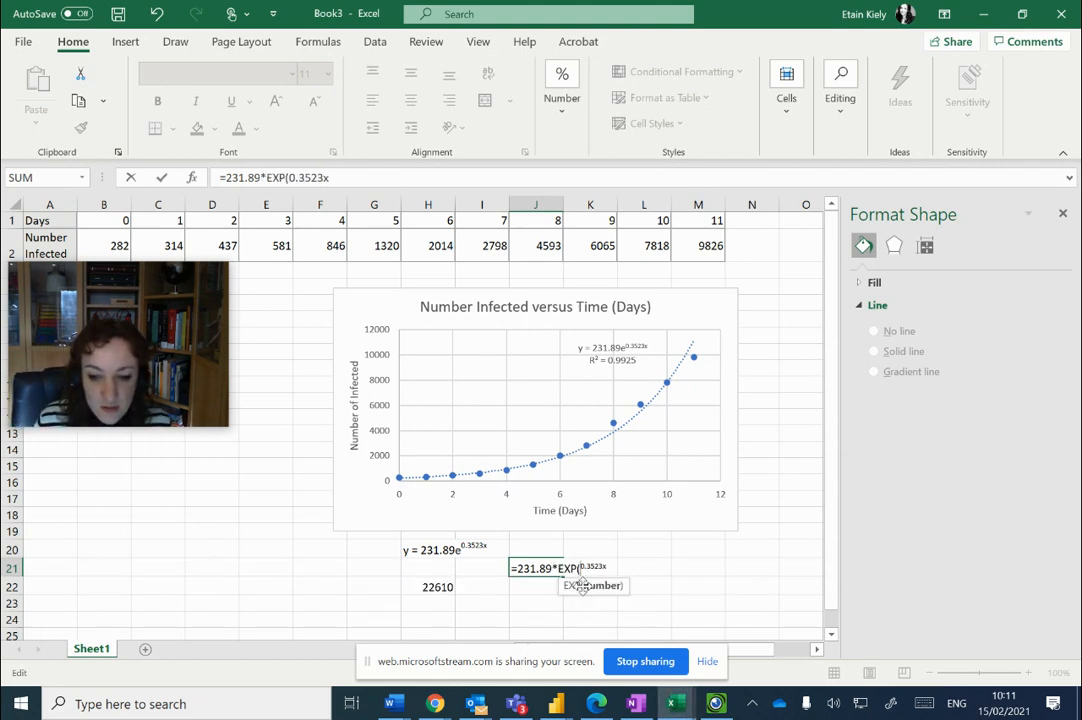
Replace the superscript exponent with 0.3523*13 and complete the J21 formula as =231.89*EXP(0.3523*13)
drag(609, 569, 584, 568)
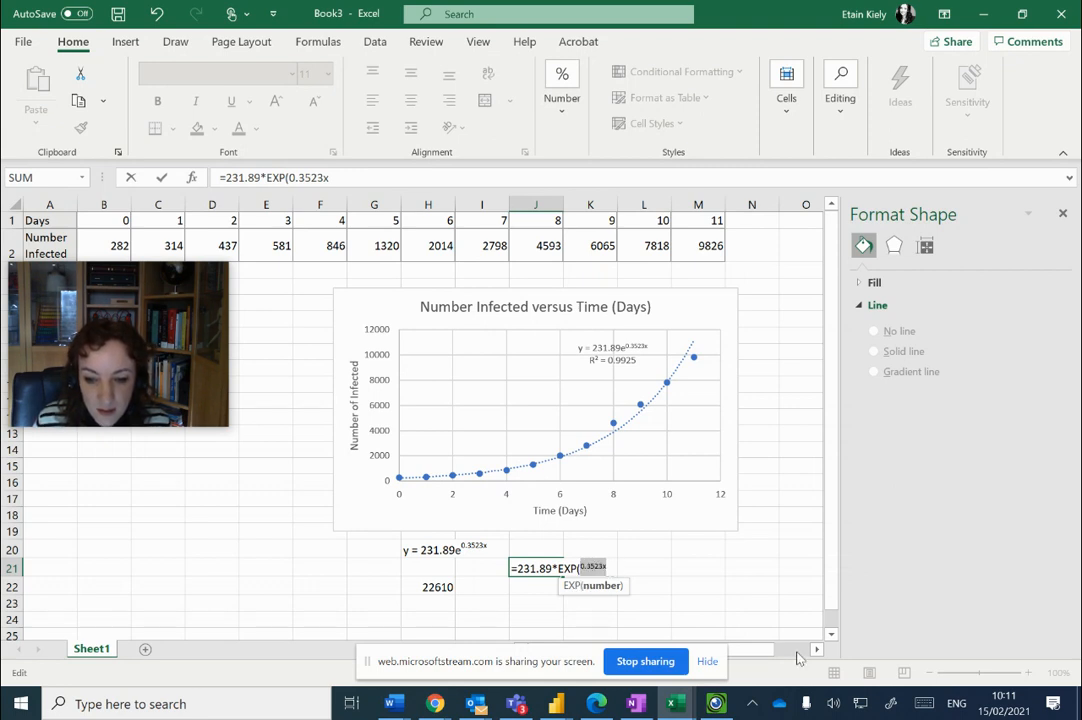
key(BackSpace)
text(0.3)
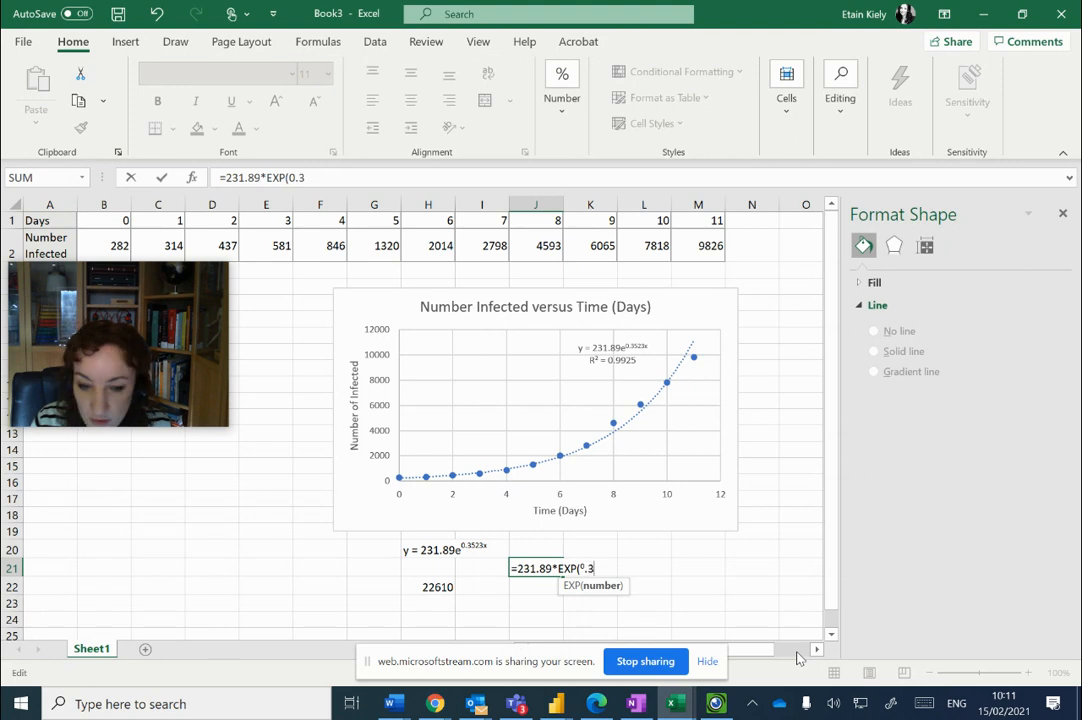
text(5)
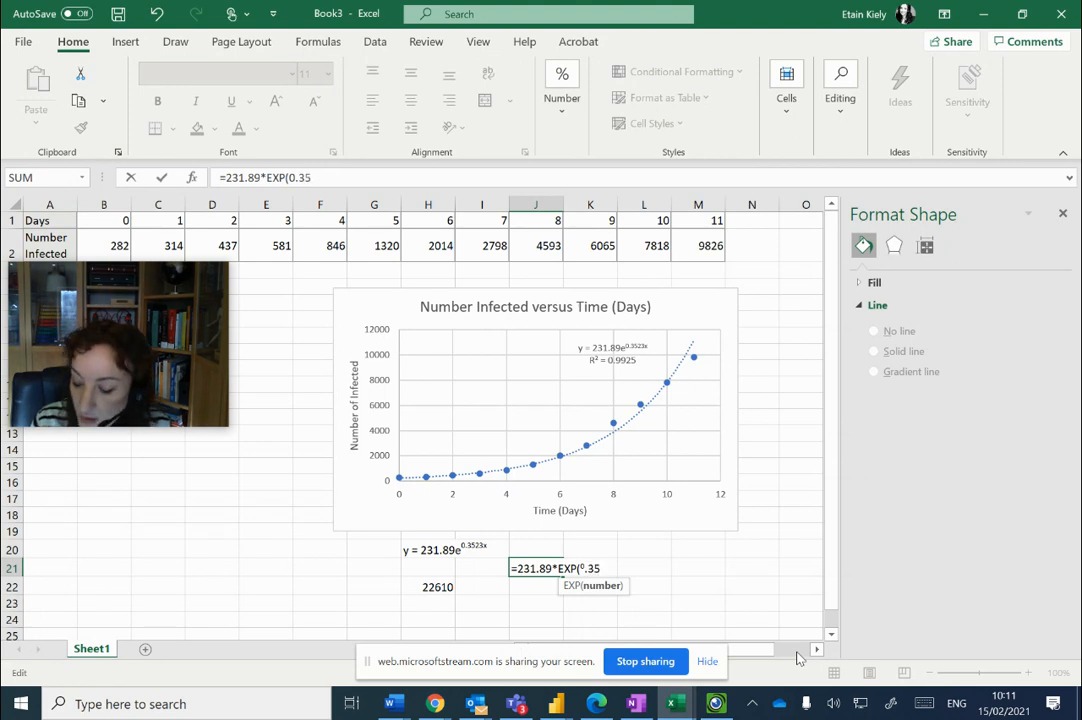
key(BackSpace)
key(BackSpace)
key(BackSpace)
key(BackSpace)
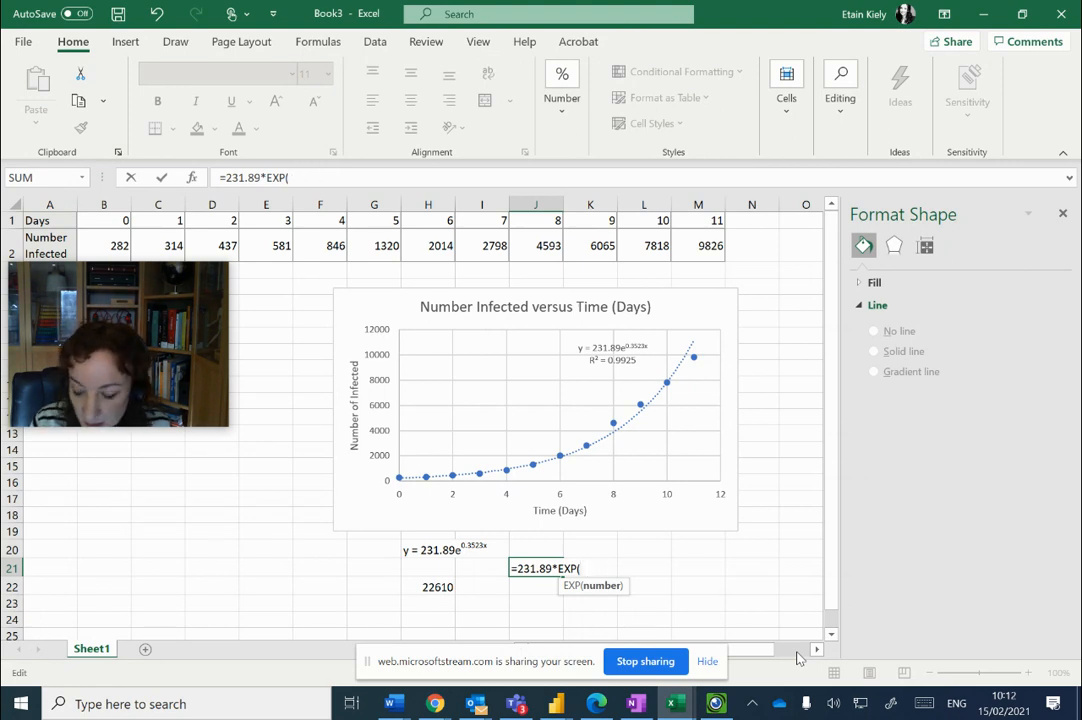
text(0.3523)
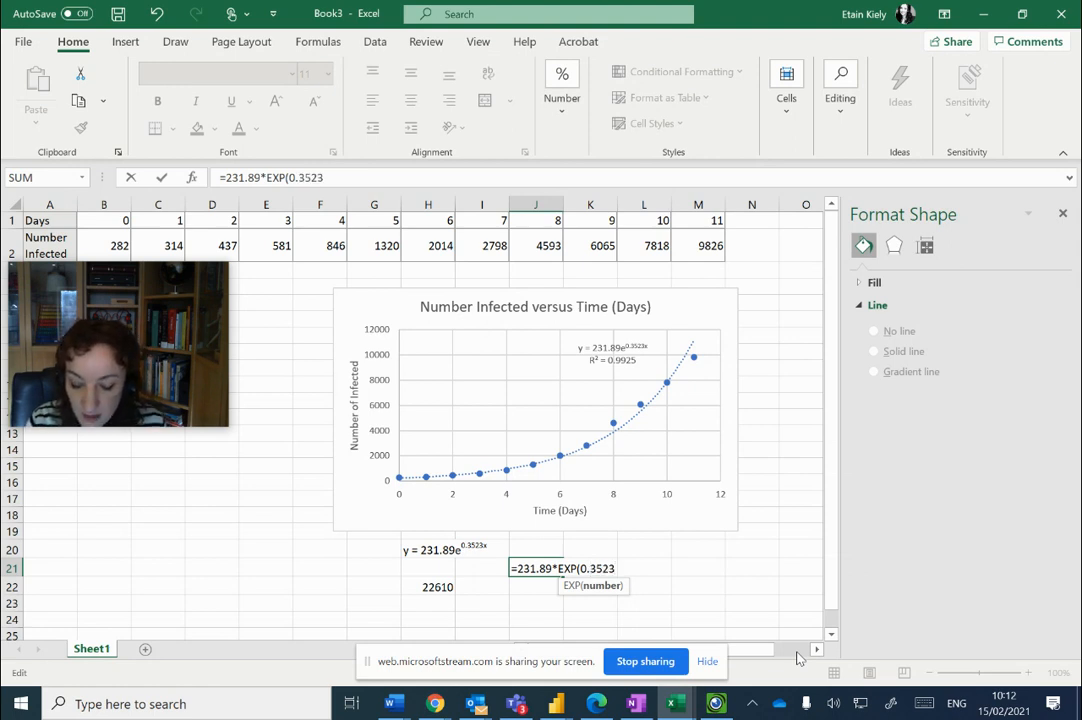
text(*1)
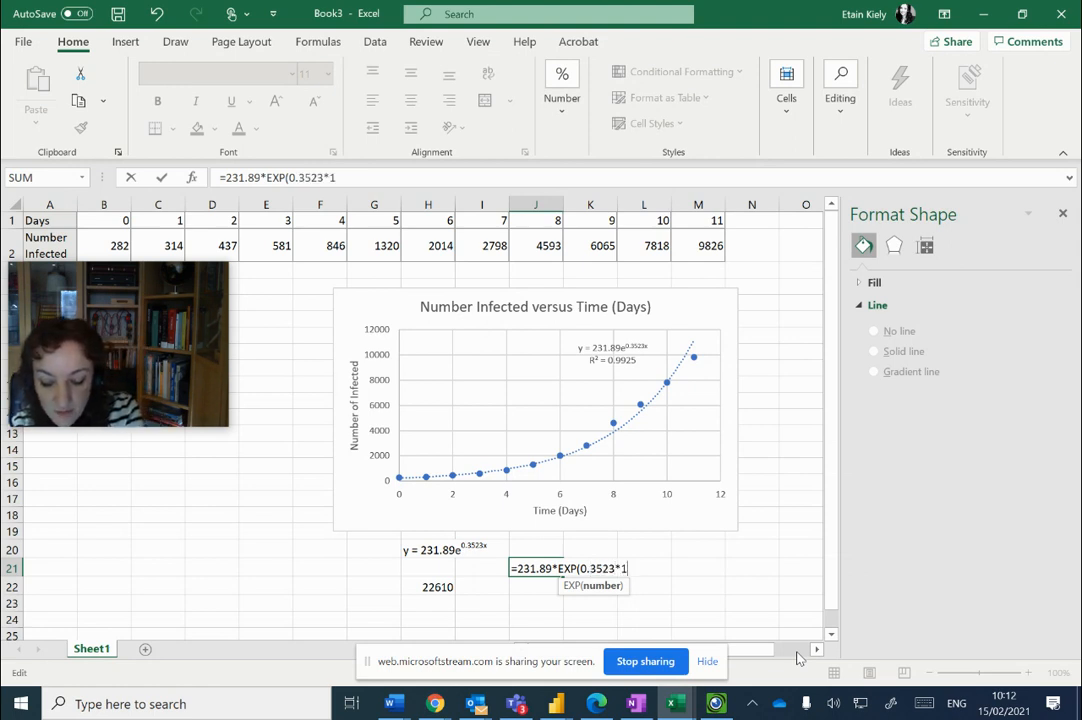
text(3))
key(Return)
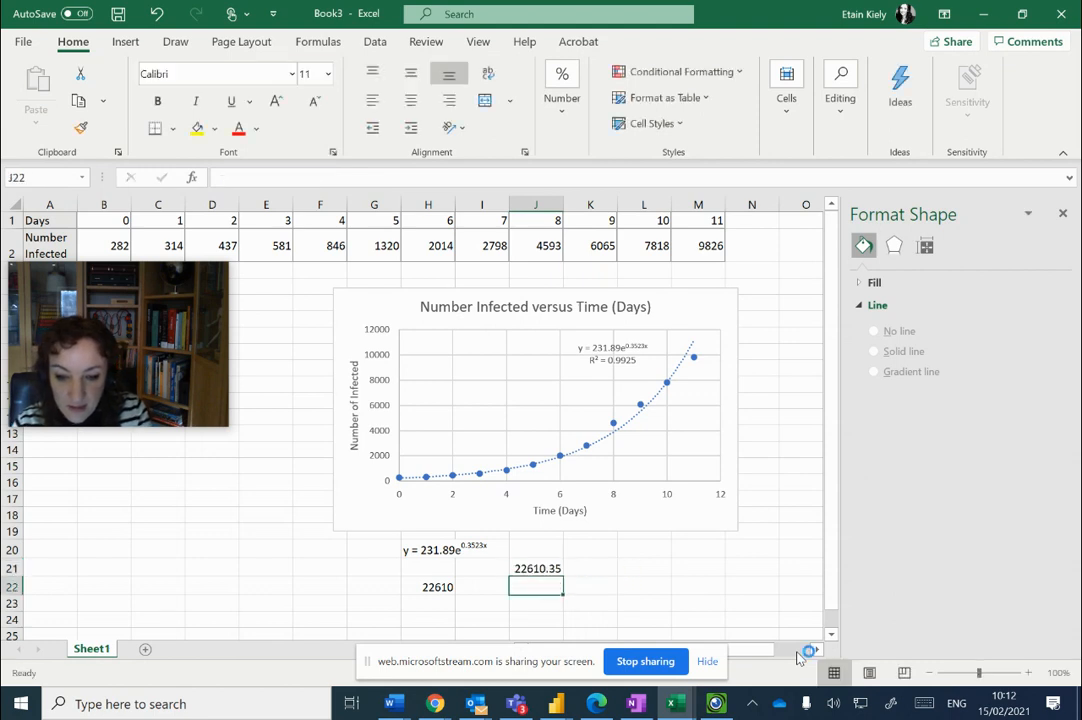
Format the result in cell J21 to show no decimal places
key(Up)
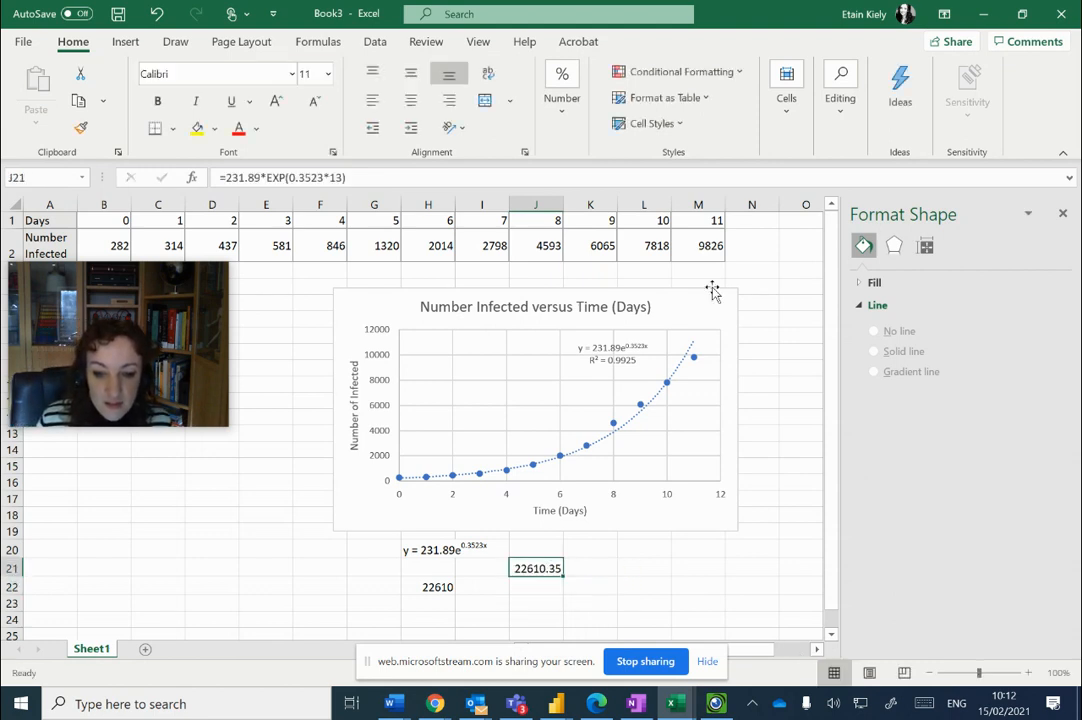
click(549, 107)
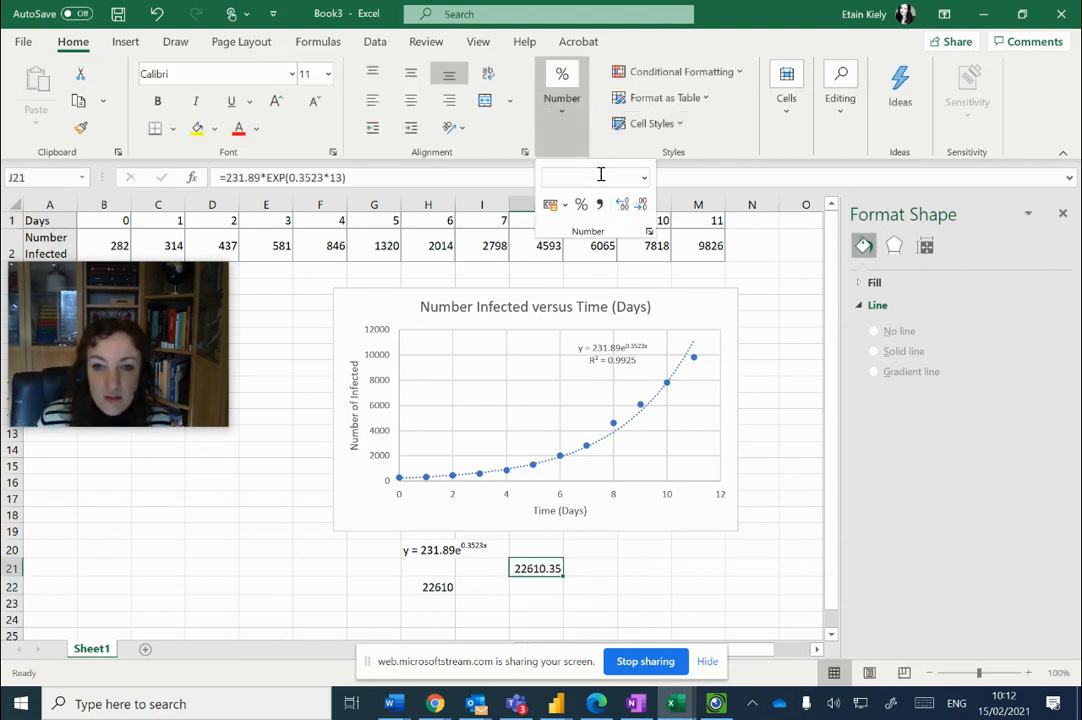
click(643, 205)
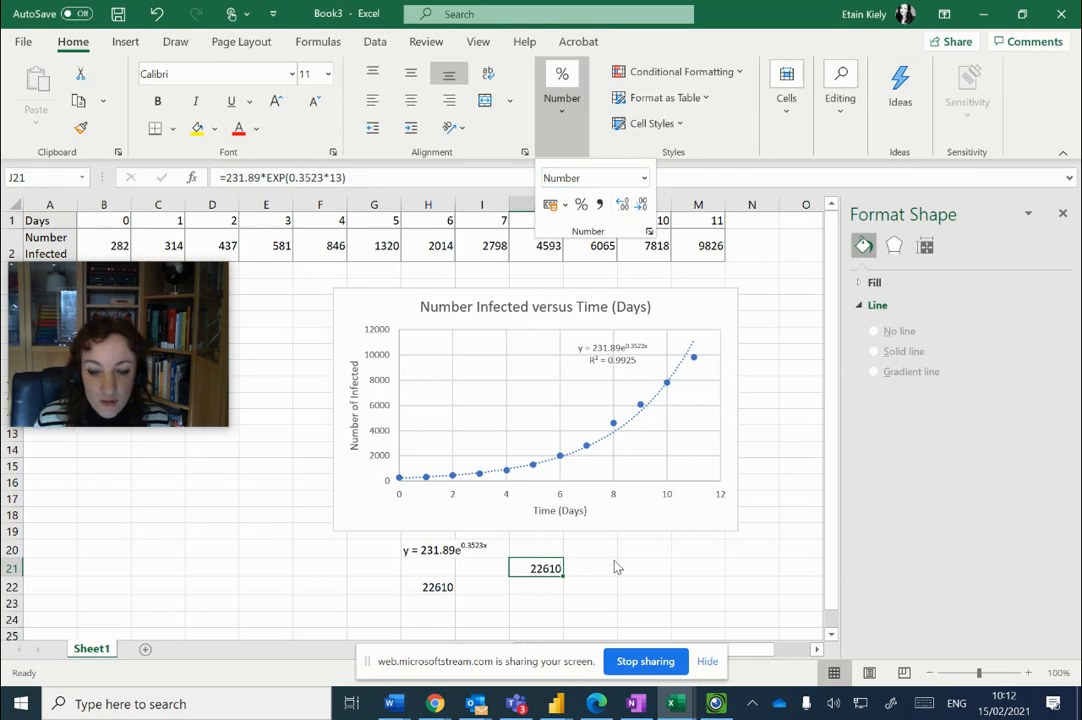
Switch to OneNote and handwrite t = Ln(N/N₀)/k in the grid for "How long before the number exceeds 100,000 people"
click(640, 706)
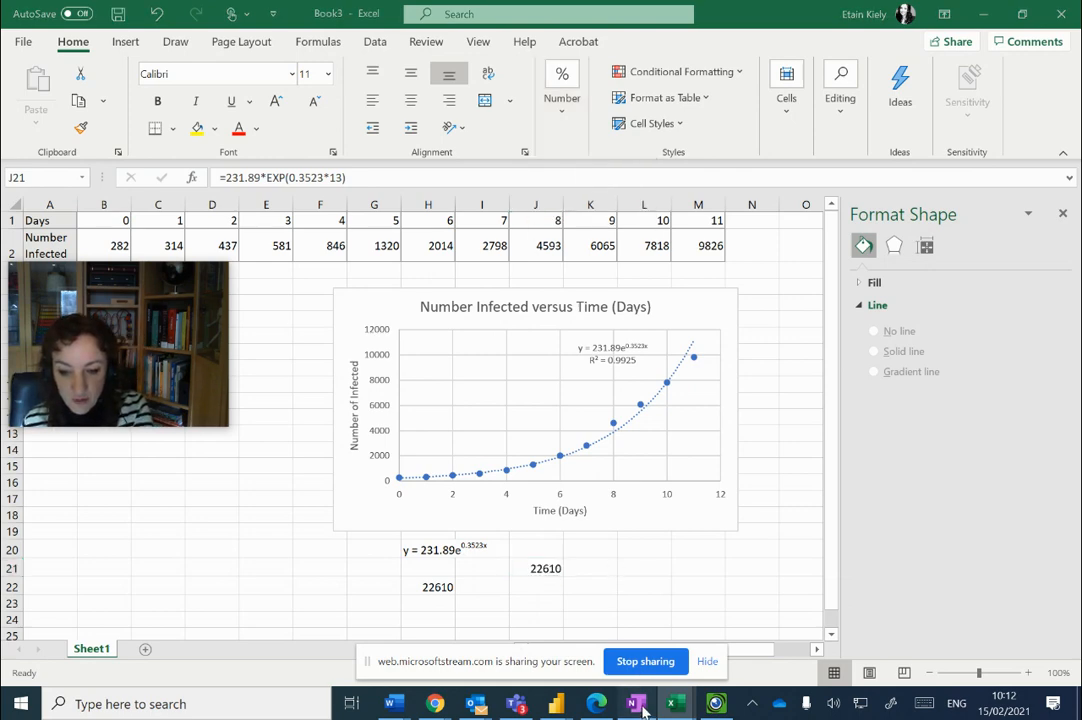
click(635, 376)
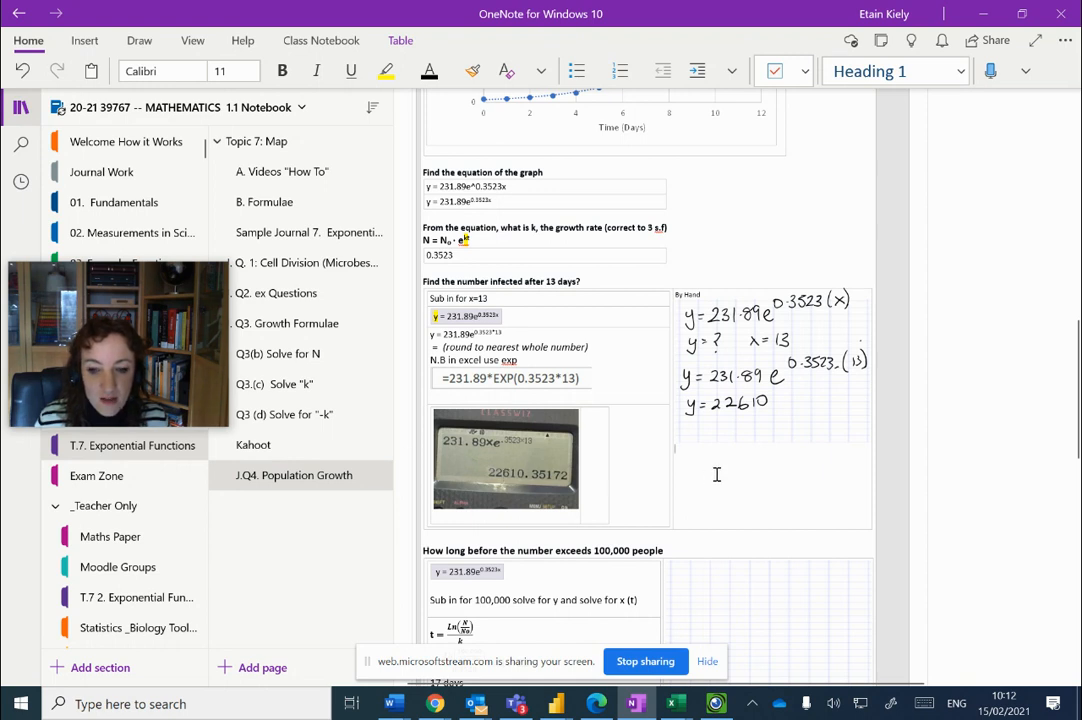
scroll(716, 473, down, 3)
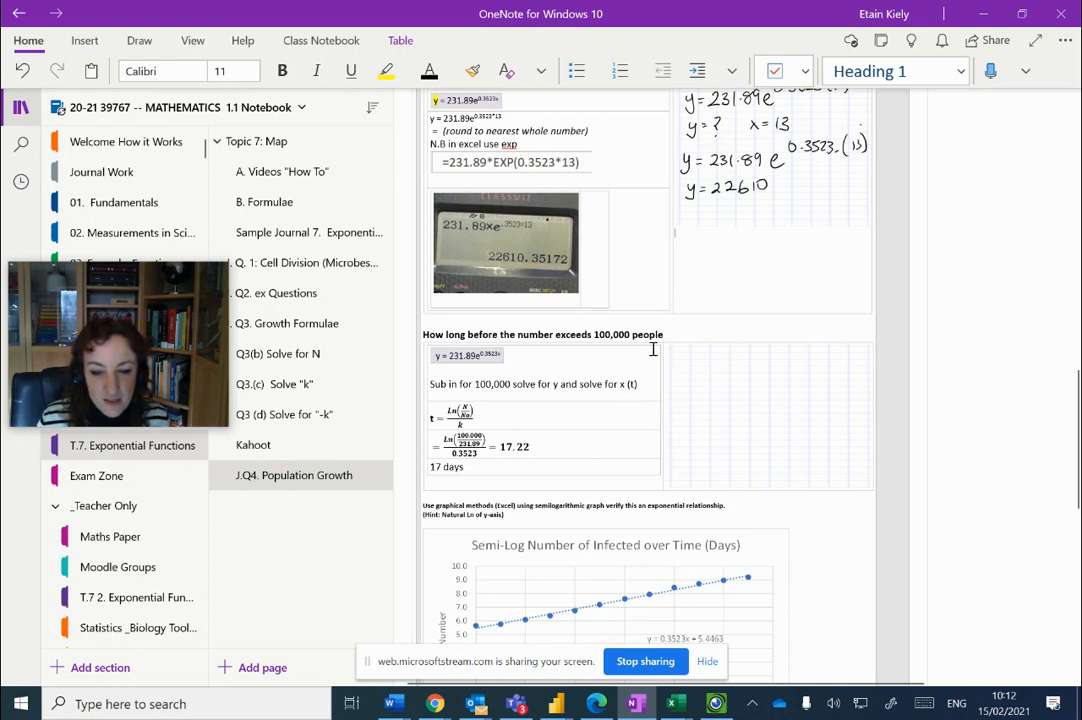
click(505, 355)
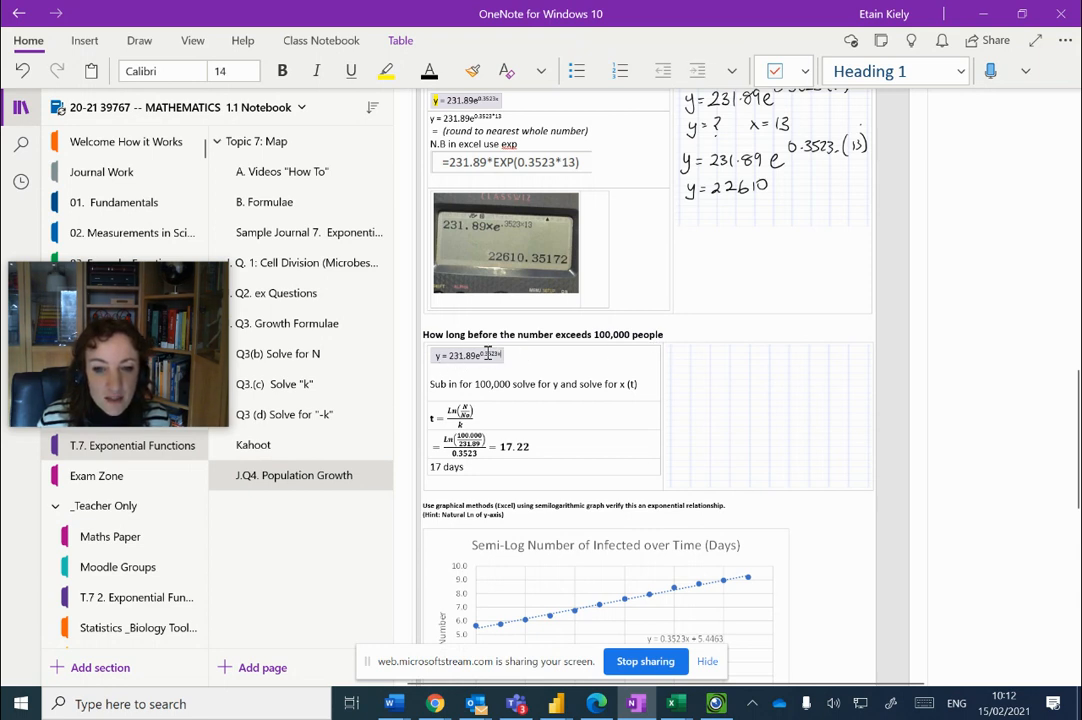
drag(487, 352, 442, 368)
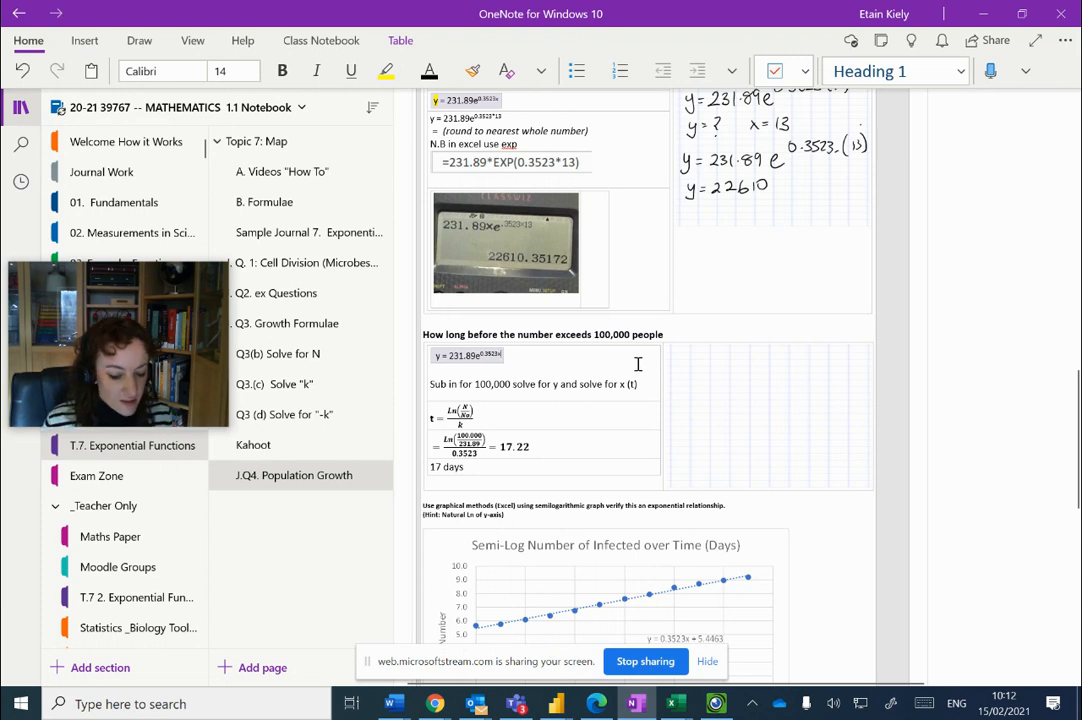
mouse_move(689, 350)
mouse_down()
mouse_move(688, 367)
mouse_move(695, 356)
mouse_up()
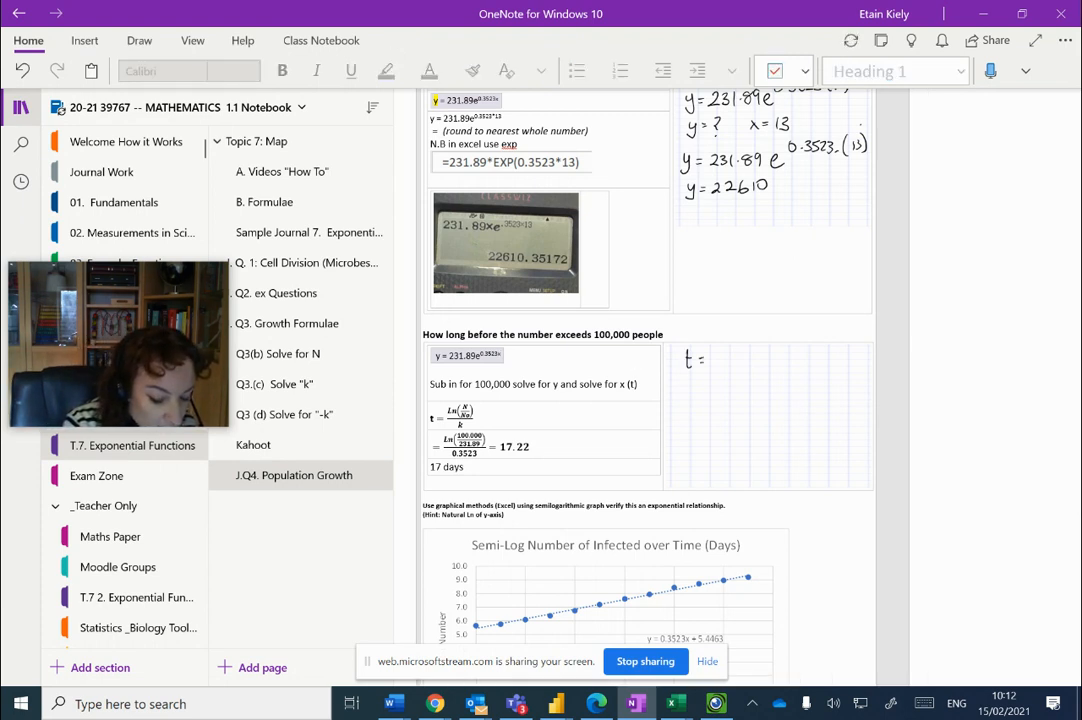
drag(713, 348, 720, 355)
mouse_move(719, 348)
mouse_down()
mouse_move(741, 367)
mouse_move(755, 334)
mouse_move(761, 348)
mouse_up()
mouse_move(746, 353)
mouse_down()
mouse_move(747, 365)
mouse_move(754, 352)
mouse_move(760, 362)
mouse_up()
drag(757, 322, 760, 366)
mouse_move(712, 370)
mouse_down()
mouse_move(775, 369)
mouse_move(742, 386)
mouse_move(751, 386)
mouse_up()
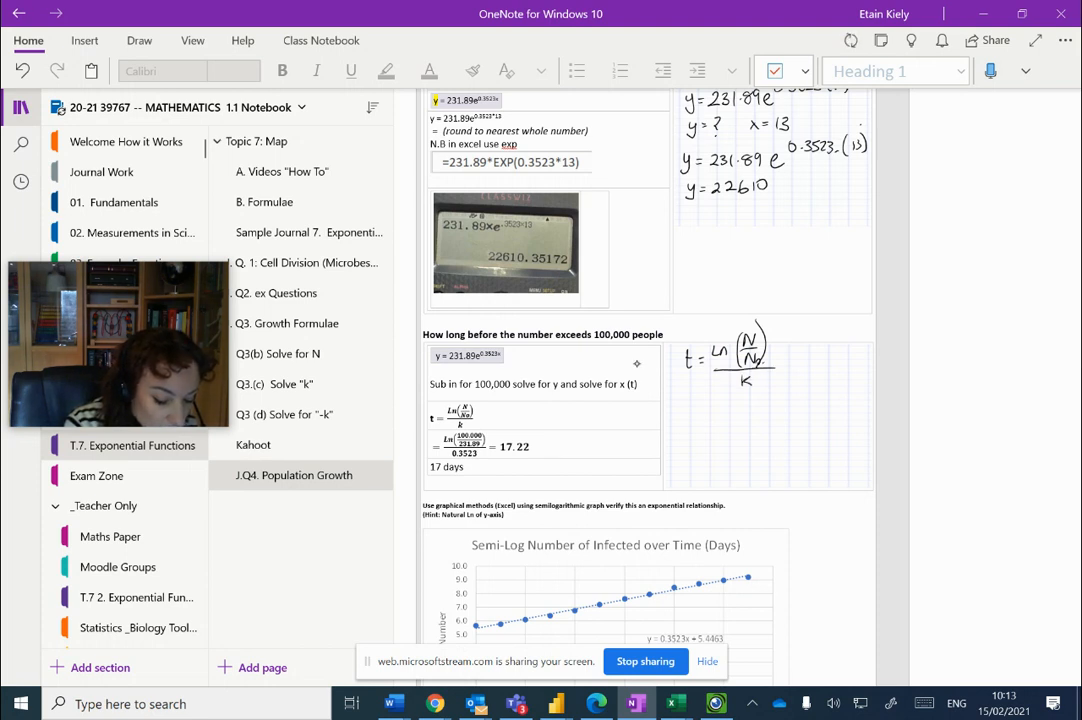
Handwrite the substitution t(x) = Ln(100,000/231.89)/0.3523 below the time formula in the grid
drag(687, 398, 688, 411)
drag(684, 403, 703, 412)
mouse_move(713, 397)
mouse_down()
mouse_move(716, 414)
mouse_move(769, 423)
mouse_move(784, 383)
mouse_up()
drag(796, 382, 801, 396)
mouse_move(809, 382)
mouse_down()
mouse_move(830, 395)
mouse_move(786, 410)
mouse_move(794, 416)
mouse_up()
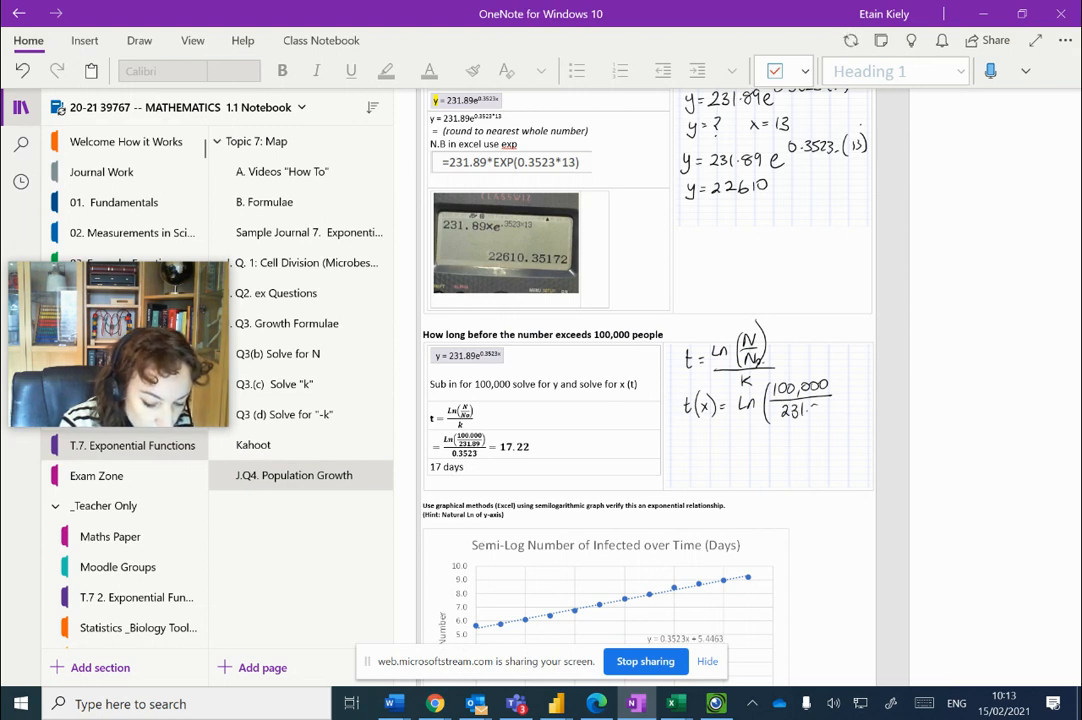
drag(830, 403, 839, 419)
drag(745, 423, 858, 419)
drag(764, 428, 810, 438)
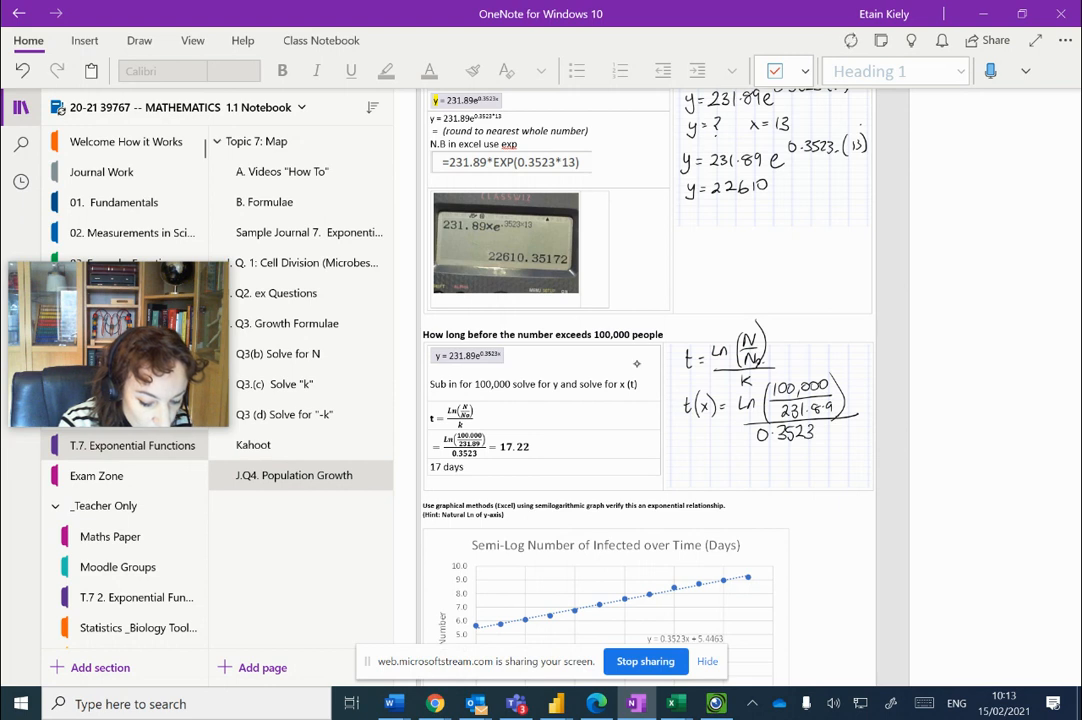
Handwrite the result t = 17.2 and the rounded answer t = 17 days below the substitution
drag(698, 453, 699, 467)
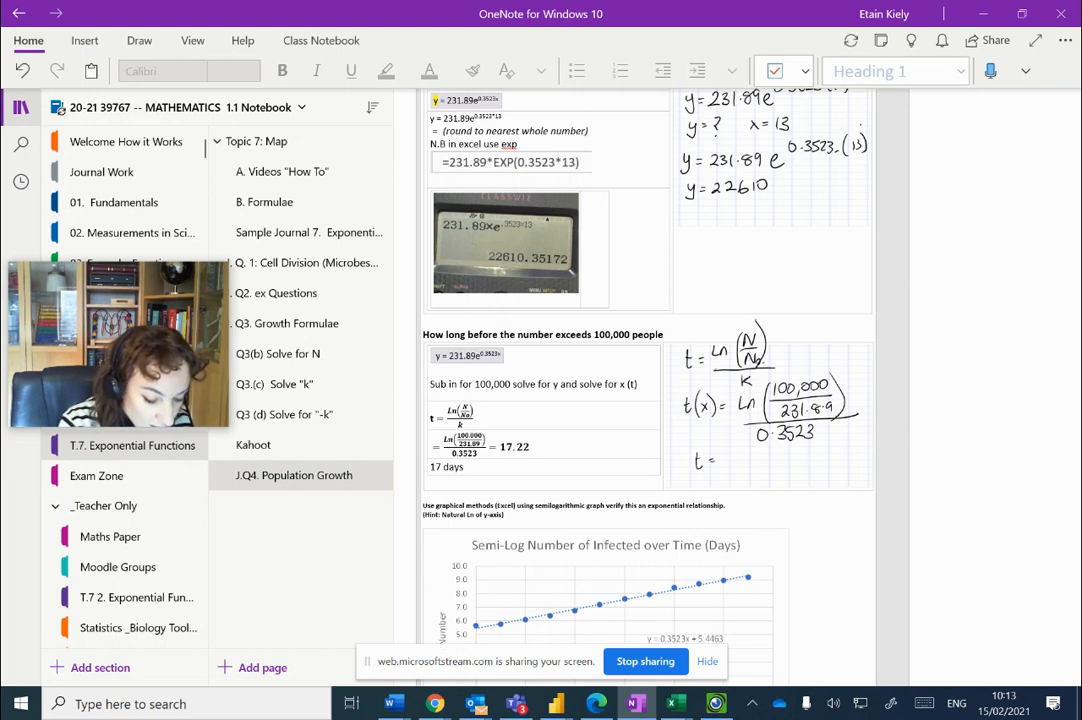
drag(725, 453, 725, 467)
mouse_move(729, 455)
mouse_down()
mouse_move(733, 466)
mouse_move(758, 465)
mouse_up()
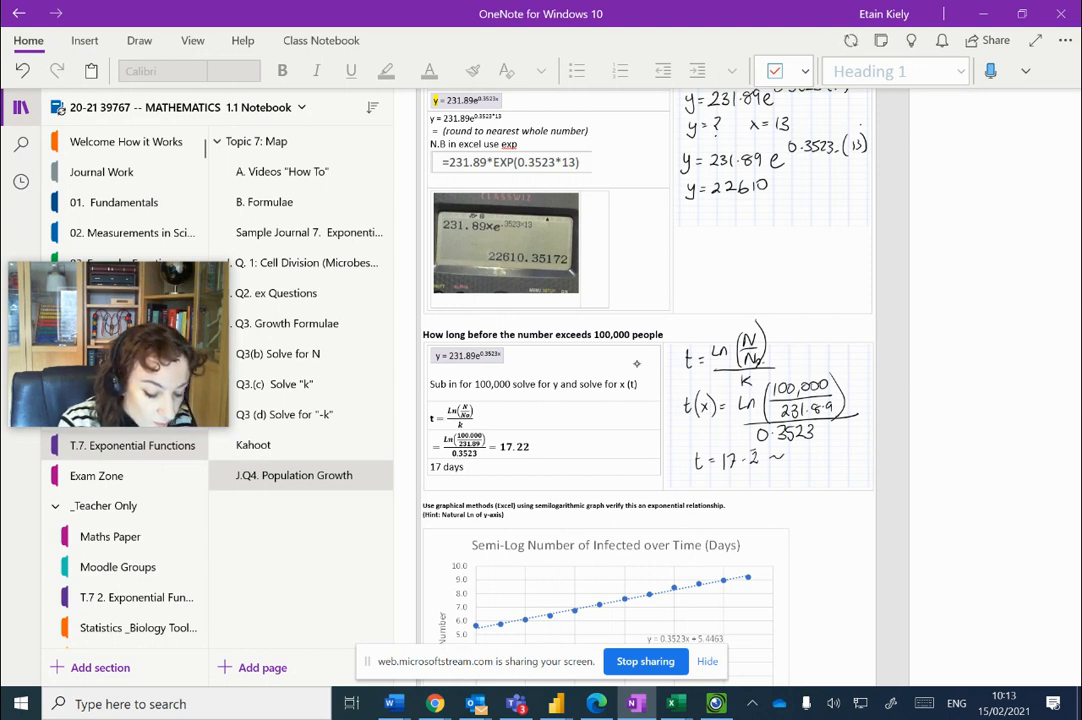
drag(702, 474, 704, 488)
drag(698, 480, 707, 480)
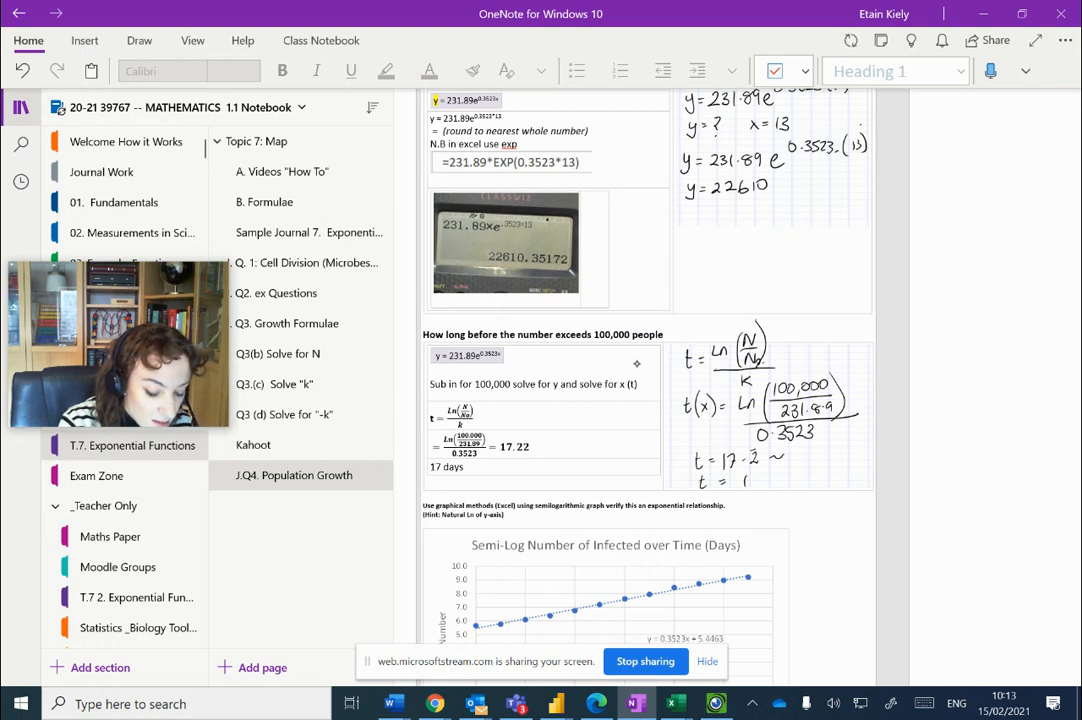
drag(778, 478, 796, 486)
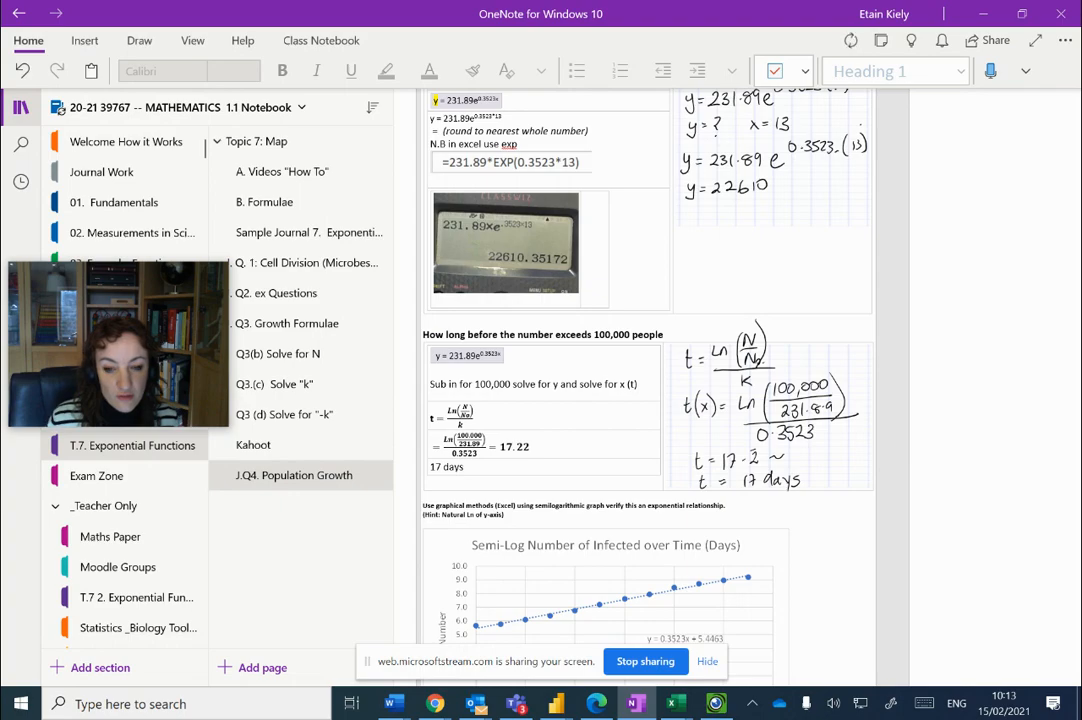